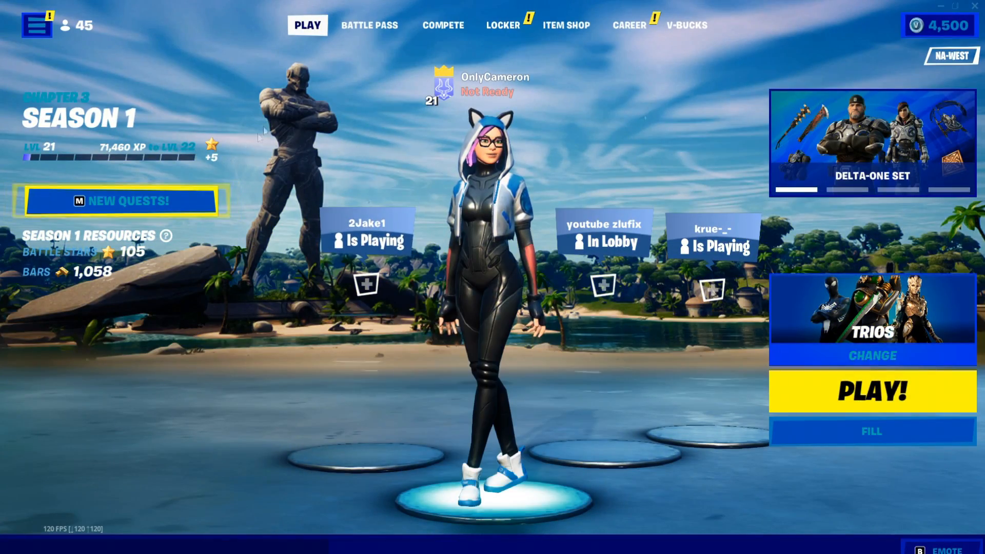
# Open Fortnite's settings and go to the Game settings containing the matchmaking region.
pyautogui.click(367, 235)
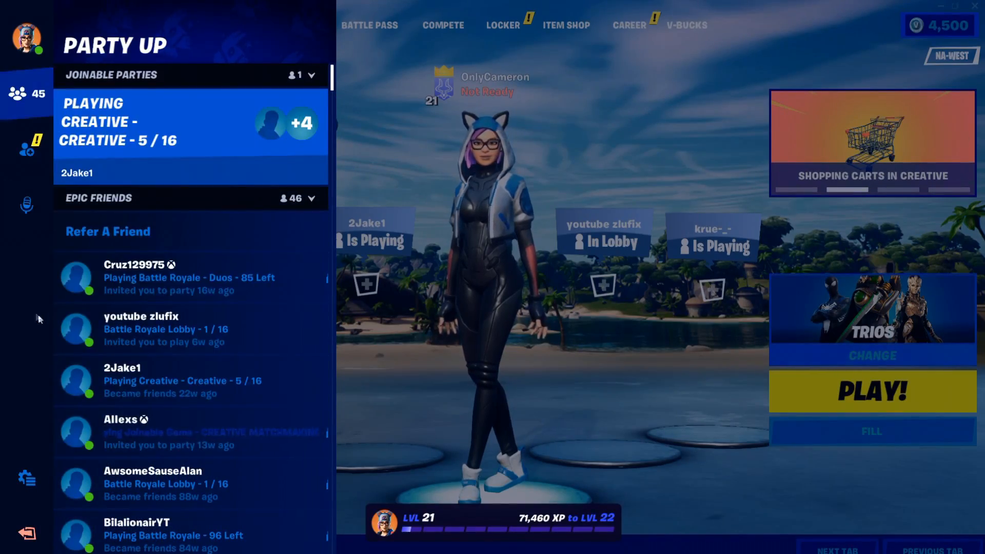
pyautogui.click(27, 478)
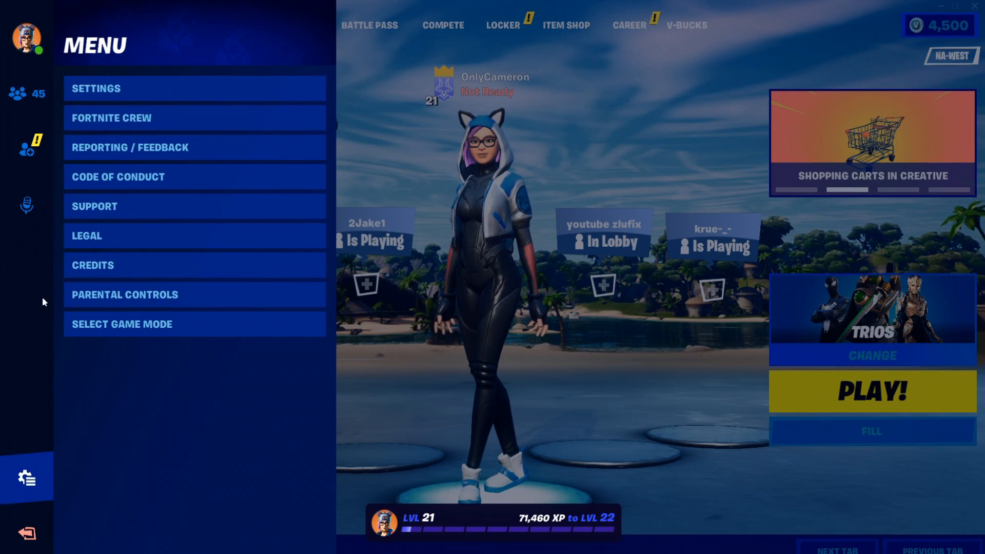
pyautogui.click(161, 91)
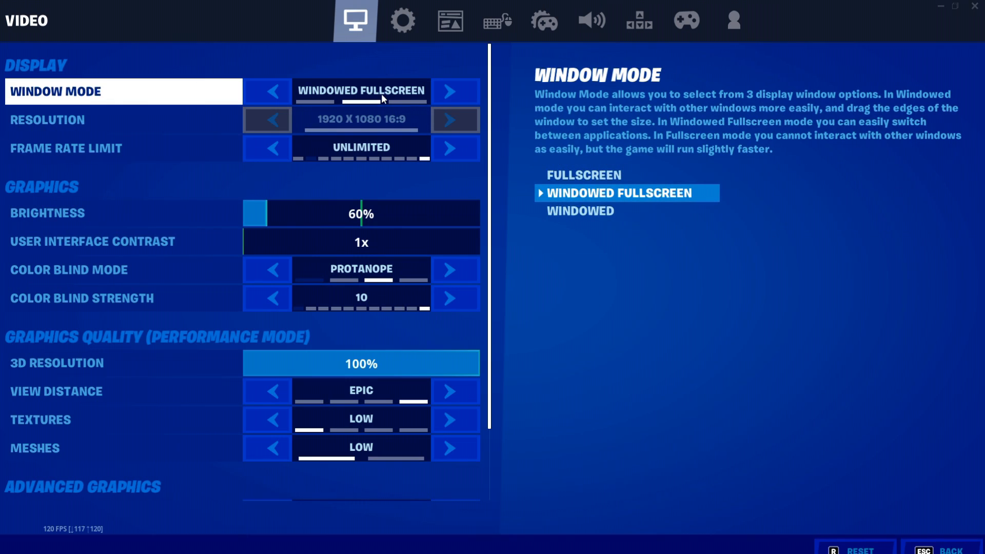
pyautogui.click(404, 7)
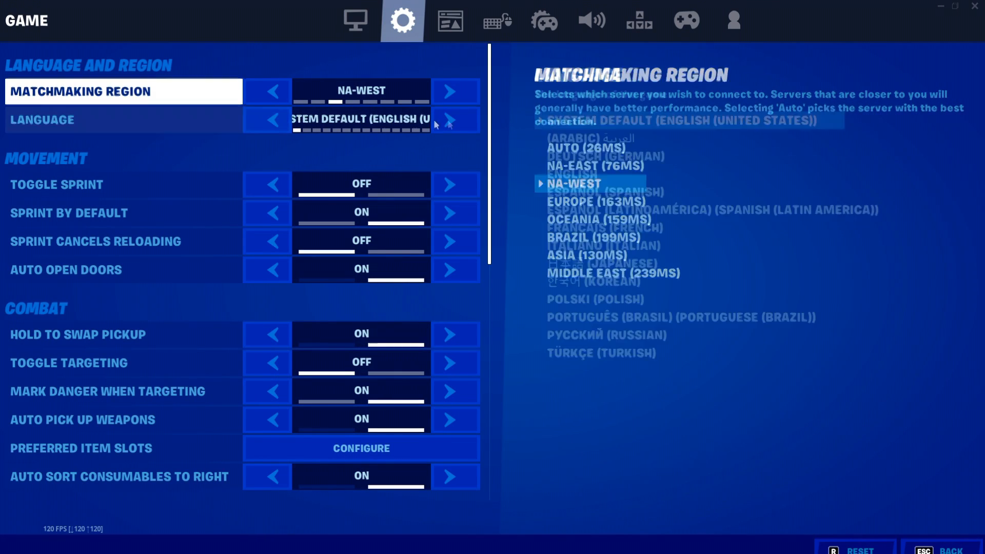
# Switch the matchmaking region to Auto and to NA-East to compare their pings.
pyautogui.click(266, 82)
pyautogui.click(267, 82)
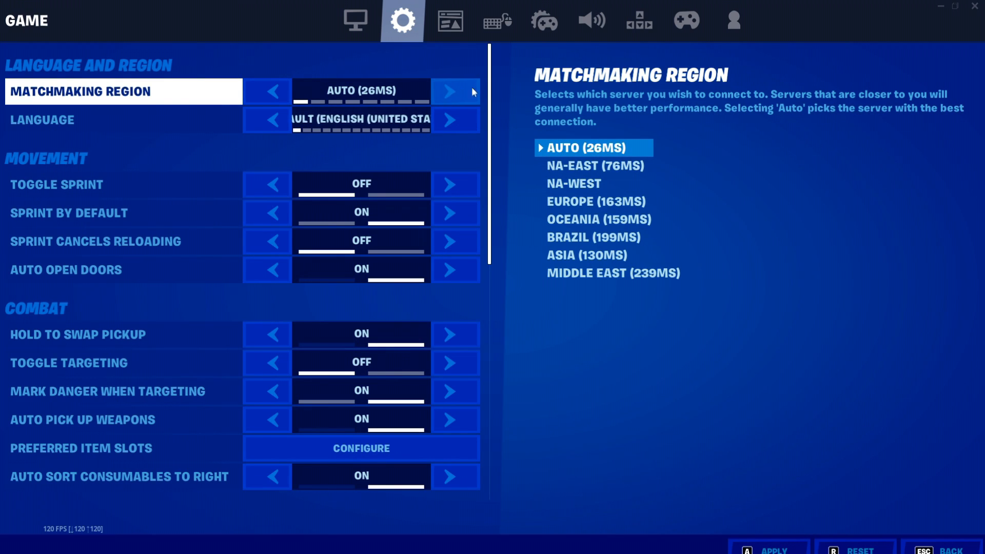
pyautogui.click(452, 86)
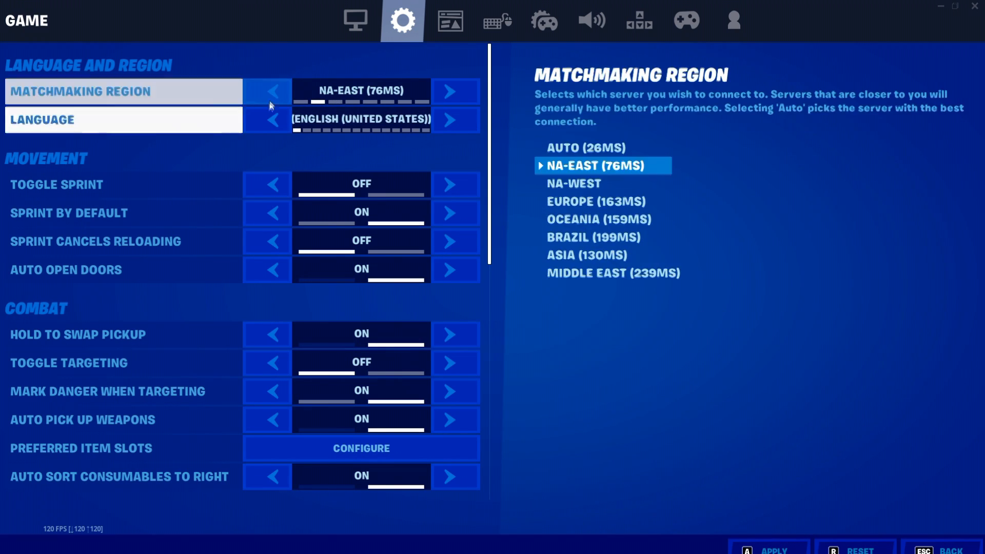
pyautogui.click(266, 92)
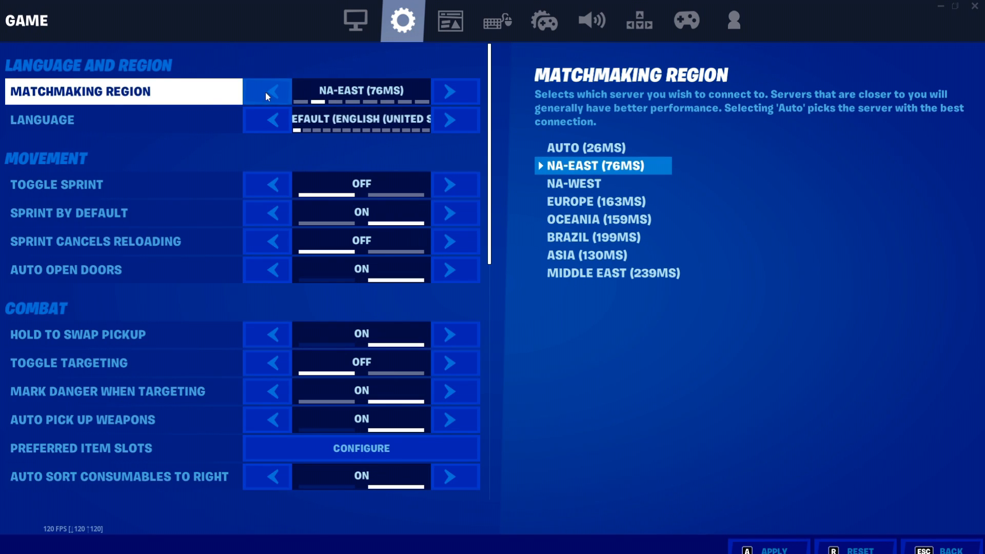
pyautogui.click(458, 92)
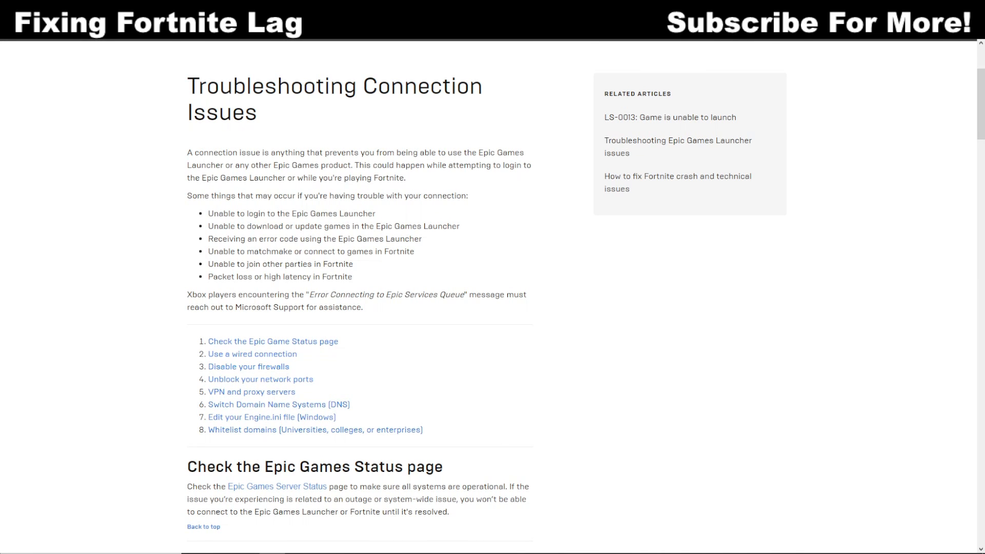
# Open the Windows network status settings and show the hidden system tray icons.
pyautogui.click(108, 549)
pyautogui.write('netw')
pyautogui.press('Return')
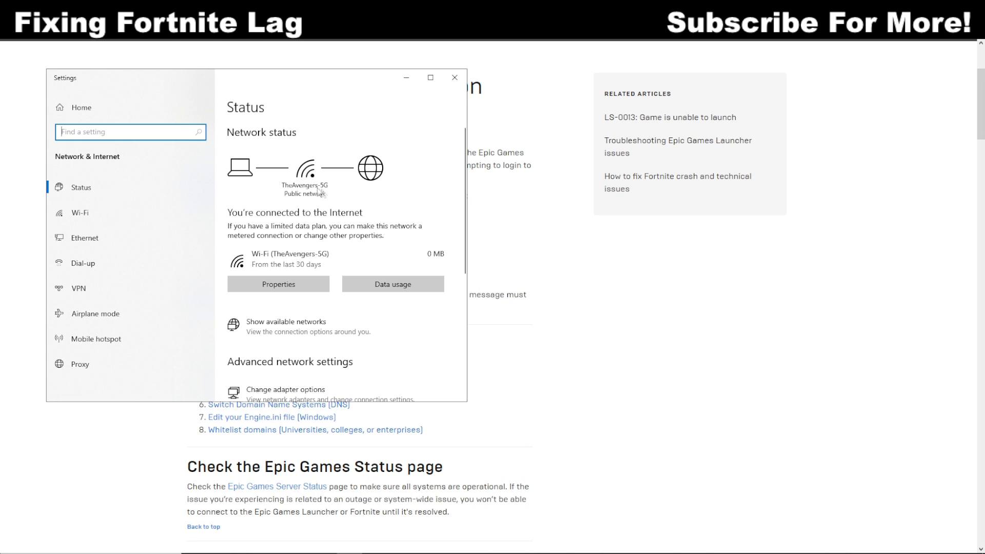
pyautogui.moveTo(946, 550)
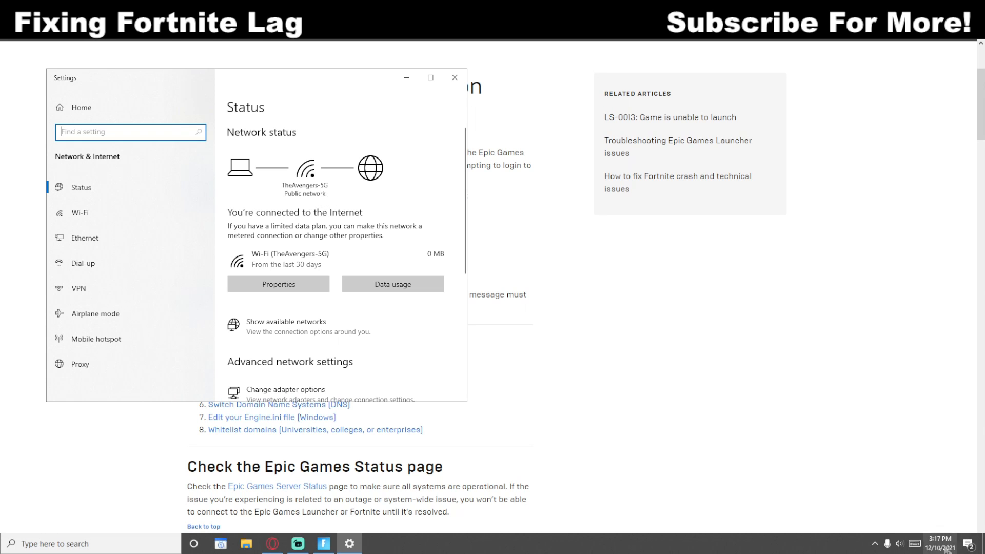
pyautogui.click(875, 545)
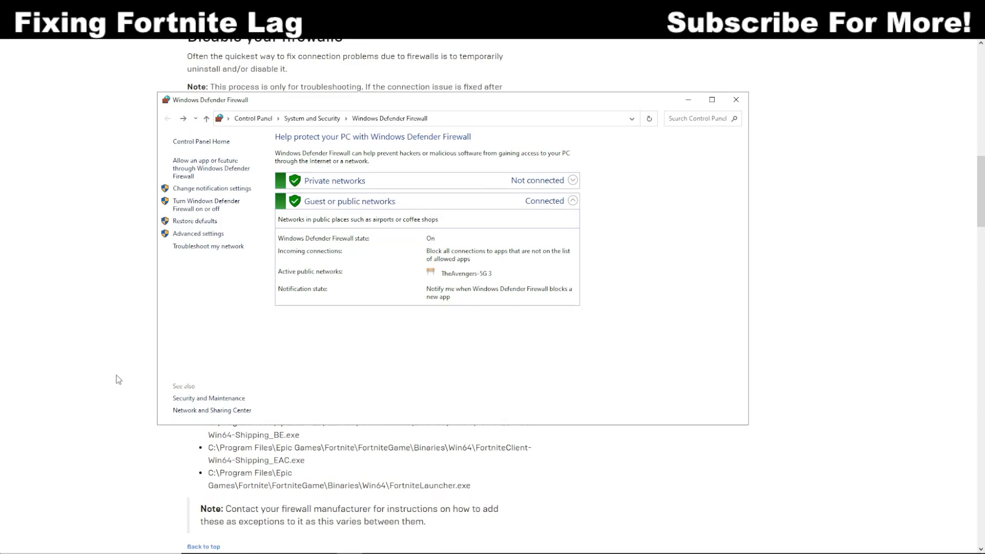
# Open Windows Defender Firewall's allowed apps list and start adding another app.
pyautogui.click(139, 544)
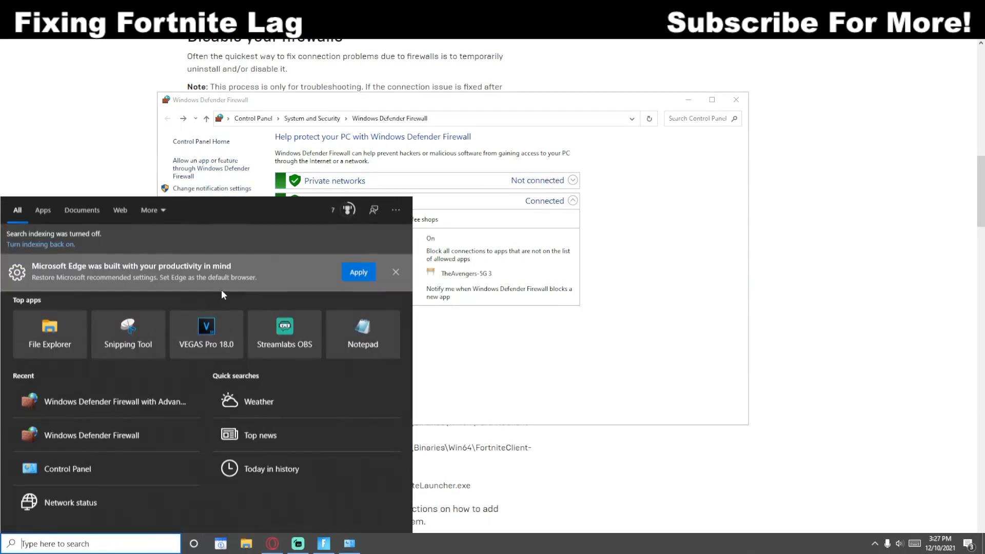
pyautogui.write('firewall')
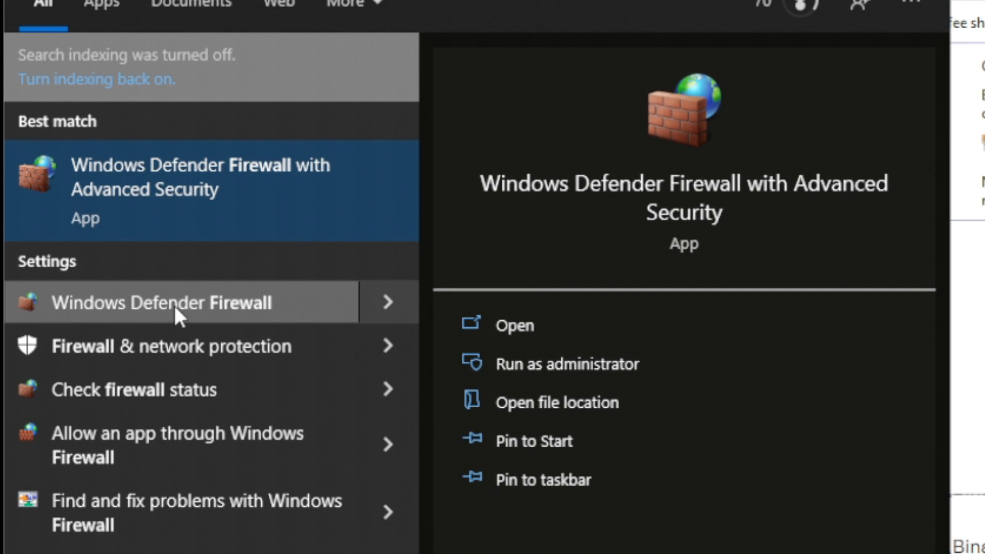
pyautogui.click(255, 310)
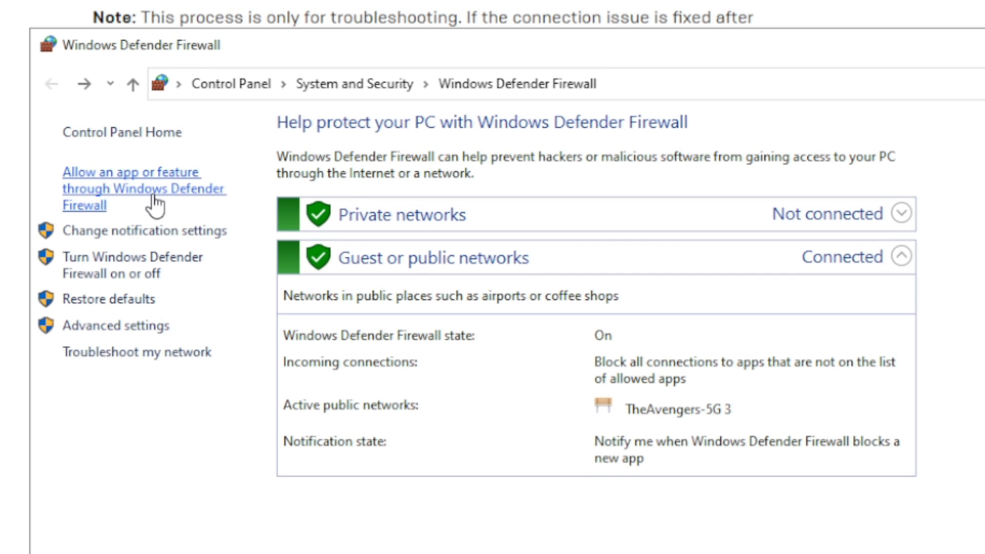
pyautogui.click(177, 197)
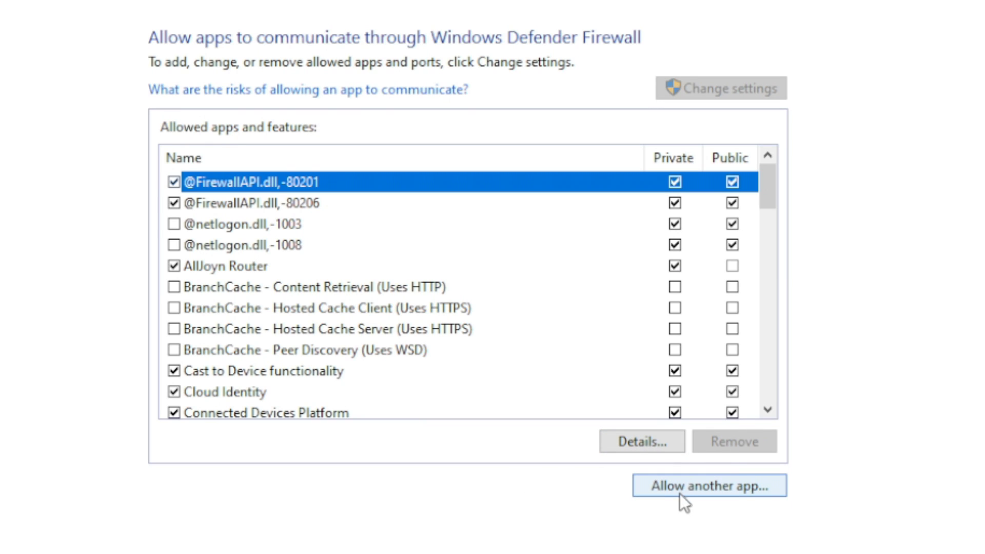
pyautogui.click(701, 487)
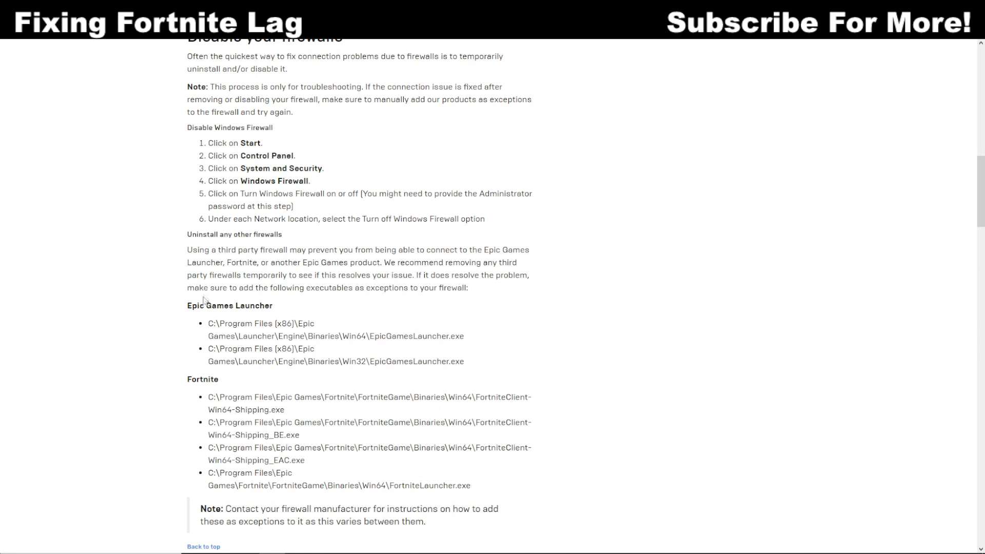
# Copy the Win64 EpicGamesLauncher.exe path from the support article and try to paste it as the path of the app being added.
pyautogui.moveTo(463, 336); pyautogui.dragTo(215, 325)
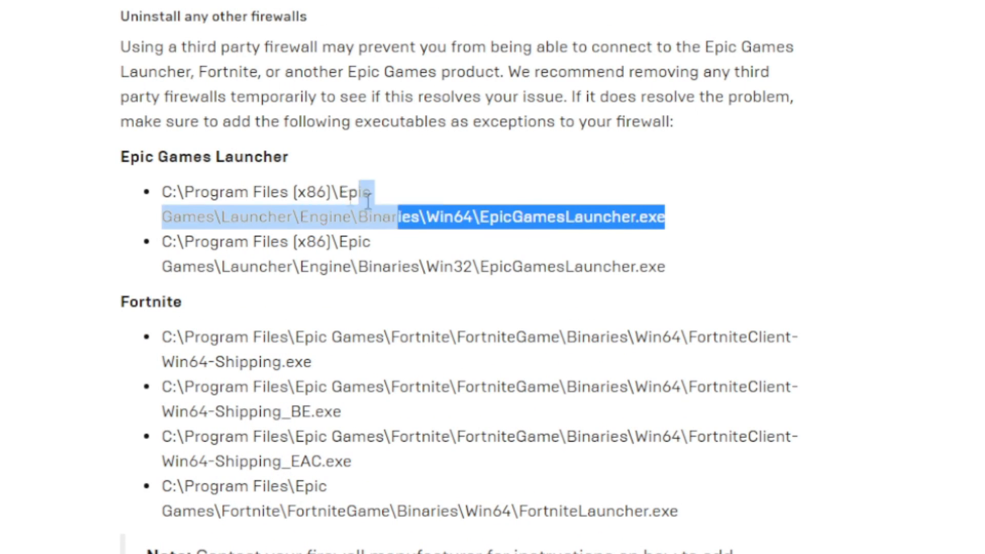
pyautogui.moveTo(176, 194); pyautogui.dragTo(157, 193)
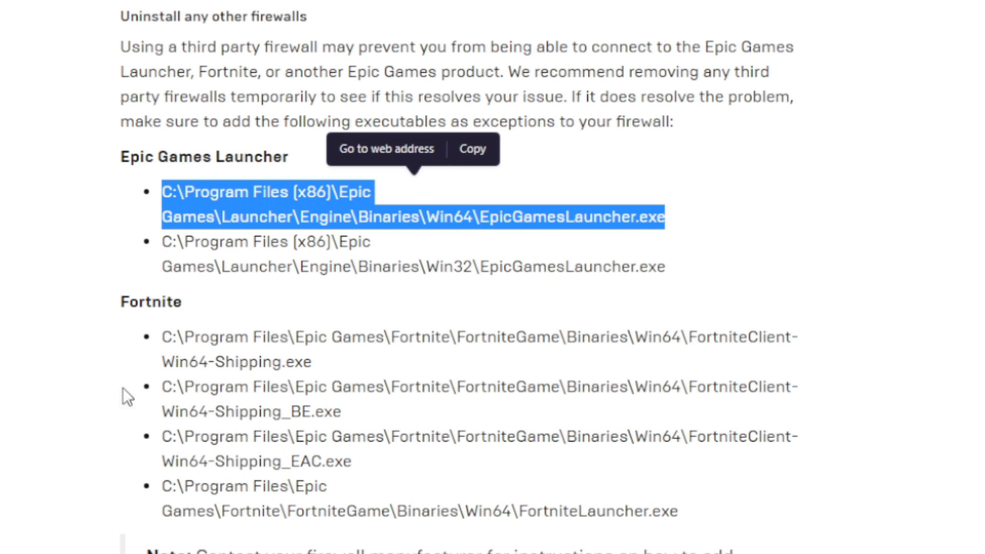
pyautogui.click(486, 151)
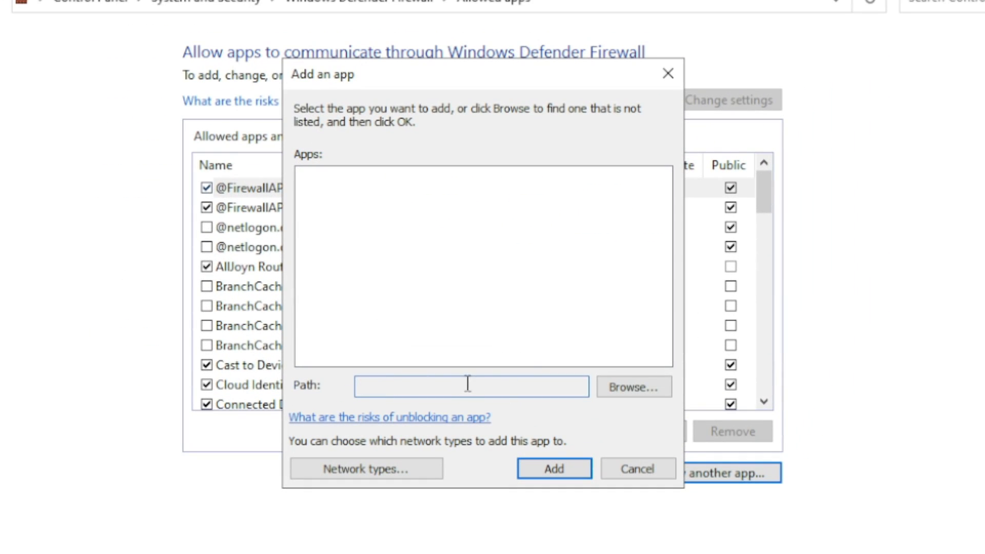
pyautogui.rightClick(473, 389)
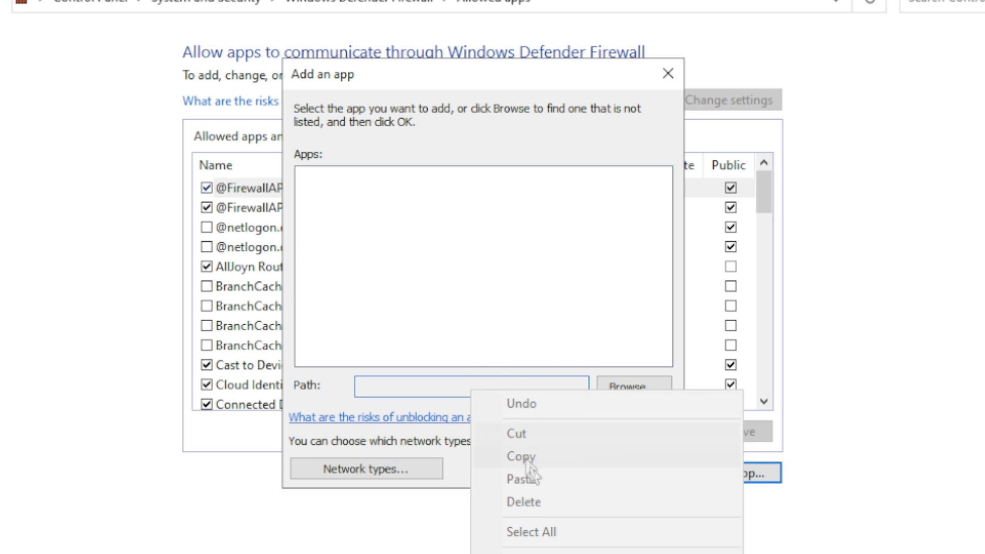
pyautogui.click(521, 477)
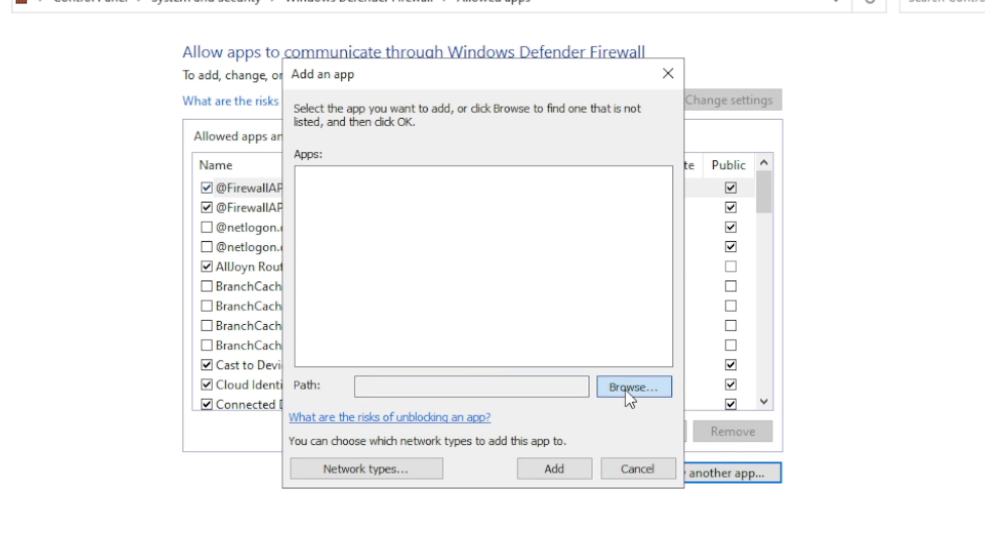
# Browse for the app in C:\Program Files\Epic Games\Fortnite\FortniteGame\Binaries\Win64.
pyautogui.click(632, 387)
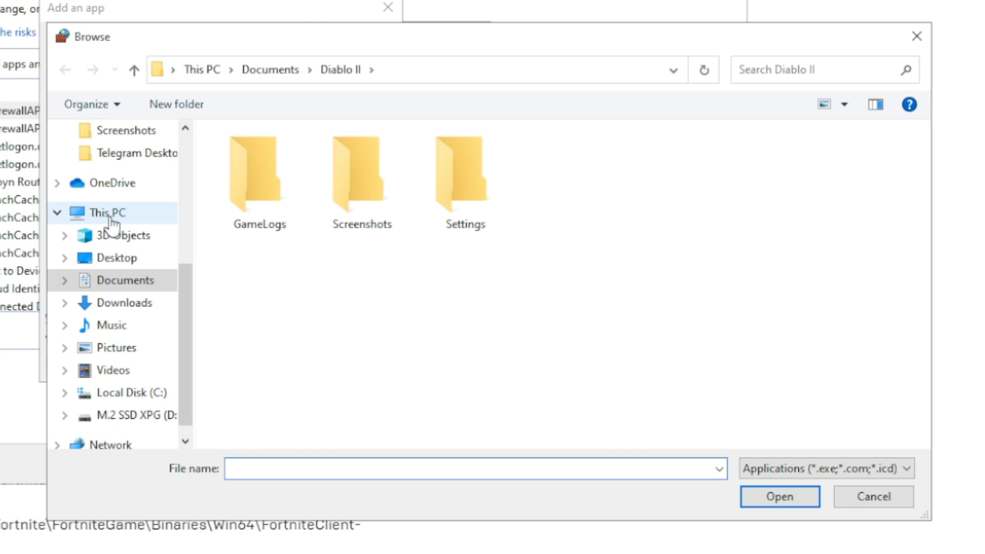
pyautogui.click(110, 219)
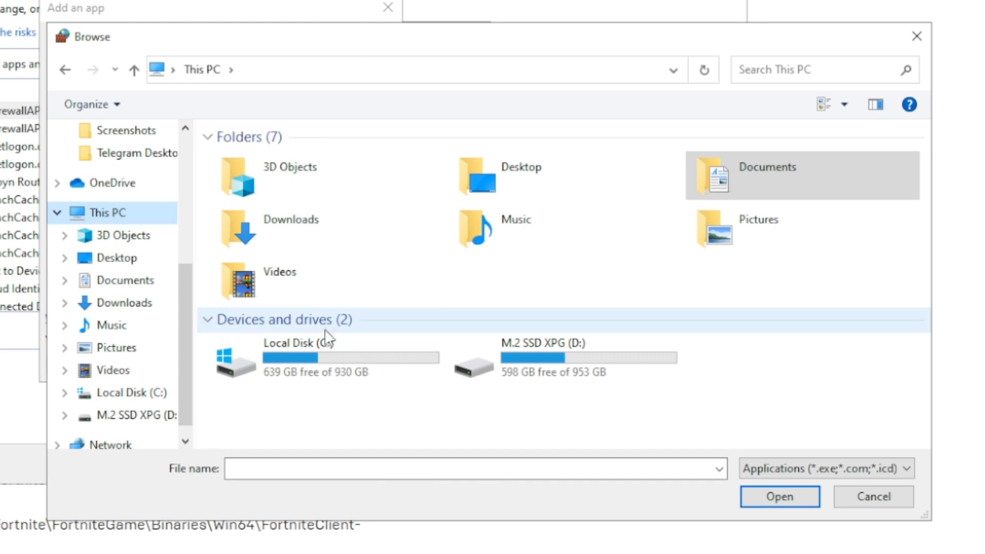
pyautogui.doubleClick(281, 350)
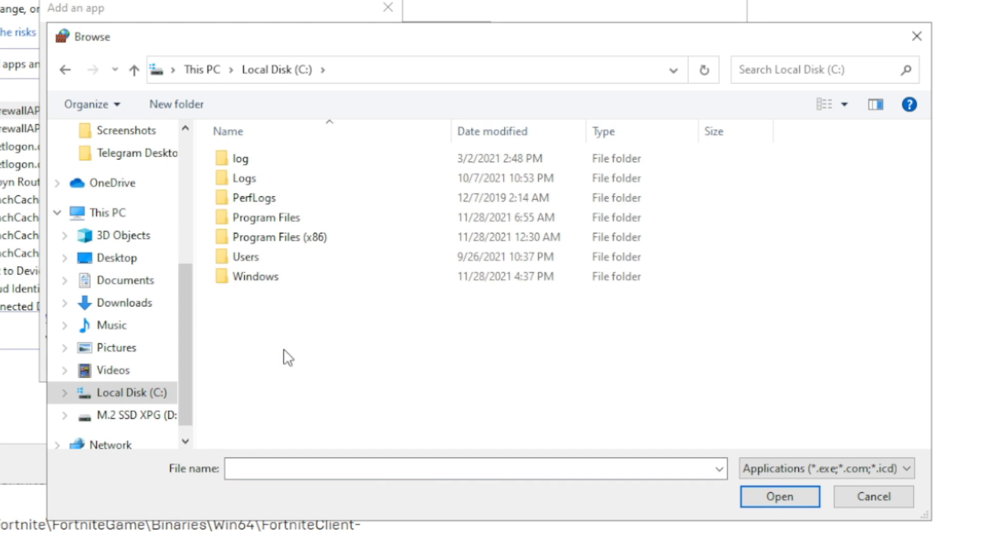
pyautogui.doubleClick(280, 219)
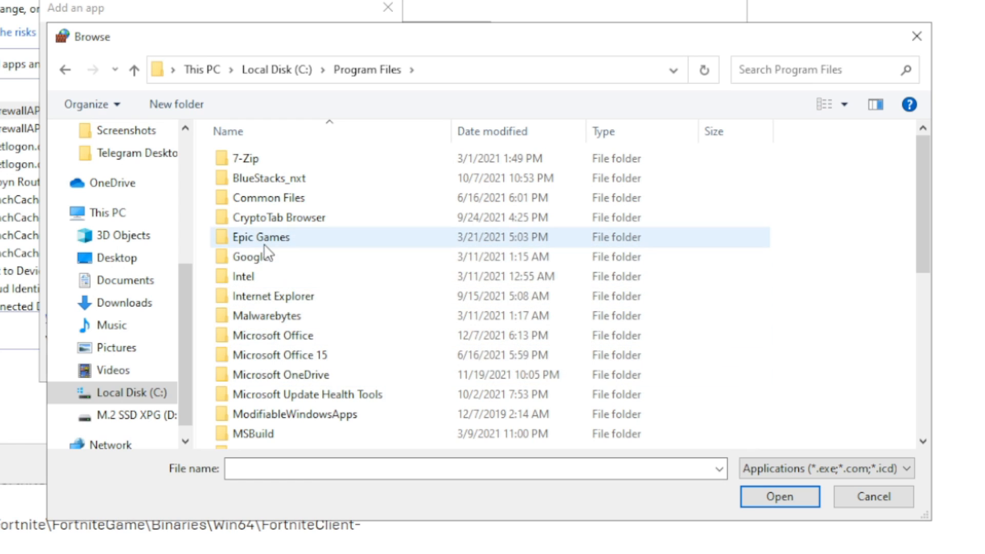
pyautogui.doubleClick(262, 239)
pyautogui.doubleClick(259, 158)
pyautogui.click(250, 221)
pyautogui.doubleClick(249, 221)
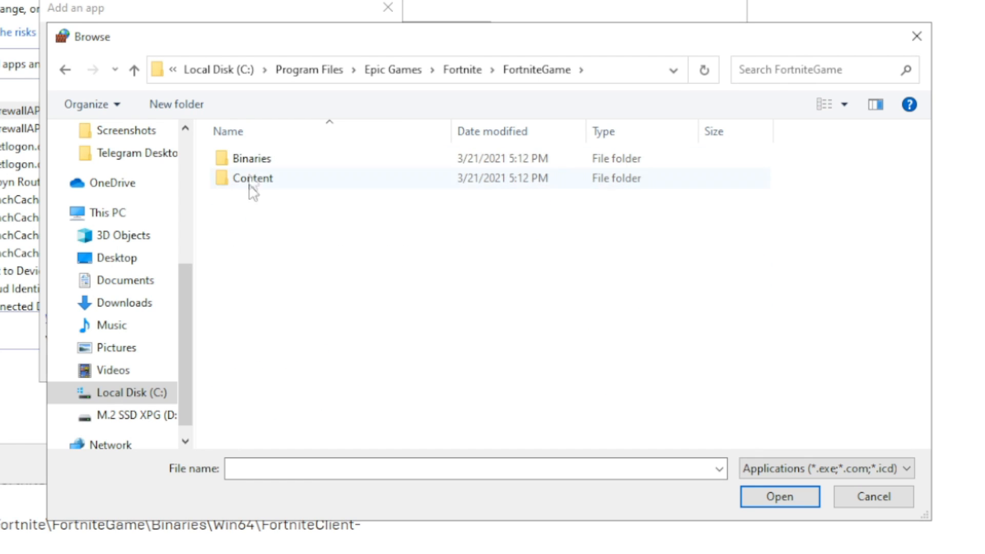
pyautogui.doubleClick(239, 160)
pyautogui.doubleClick(255, 183)
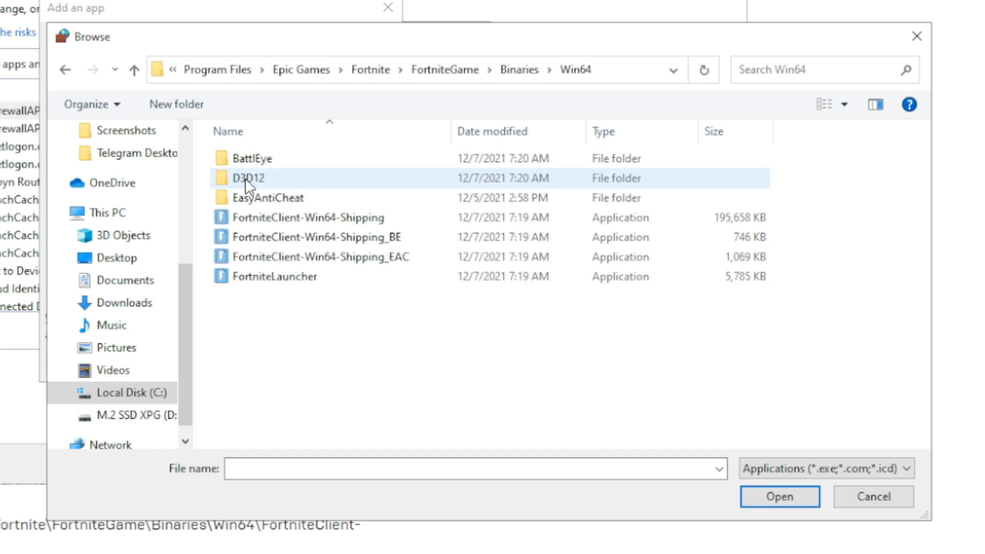
# Add FortniteClient-Win64-Shipping to the firewall's allowed apps and look through the list.
pyautogui.click(250, 224)
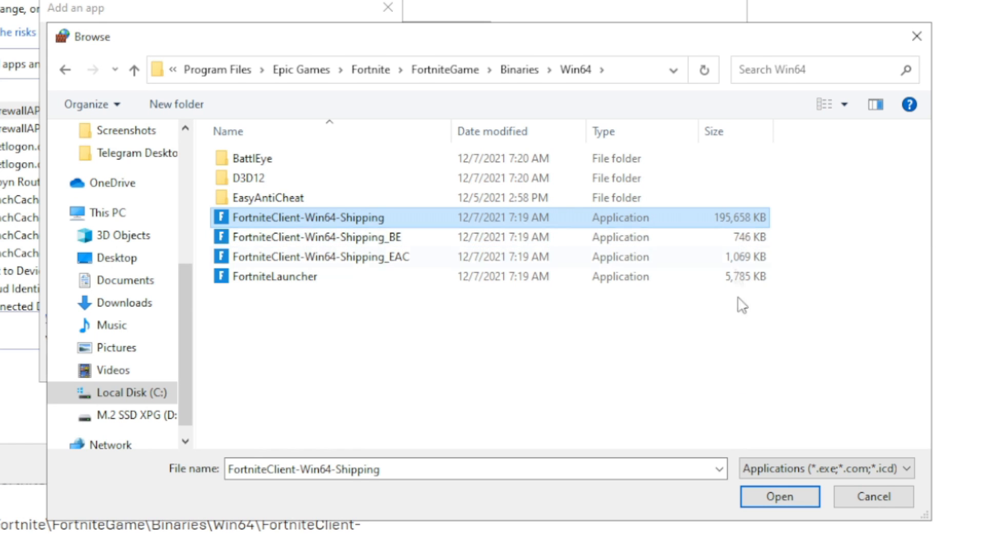
pyautogui.click(790, 496)
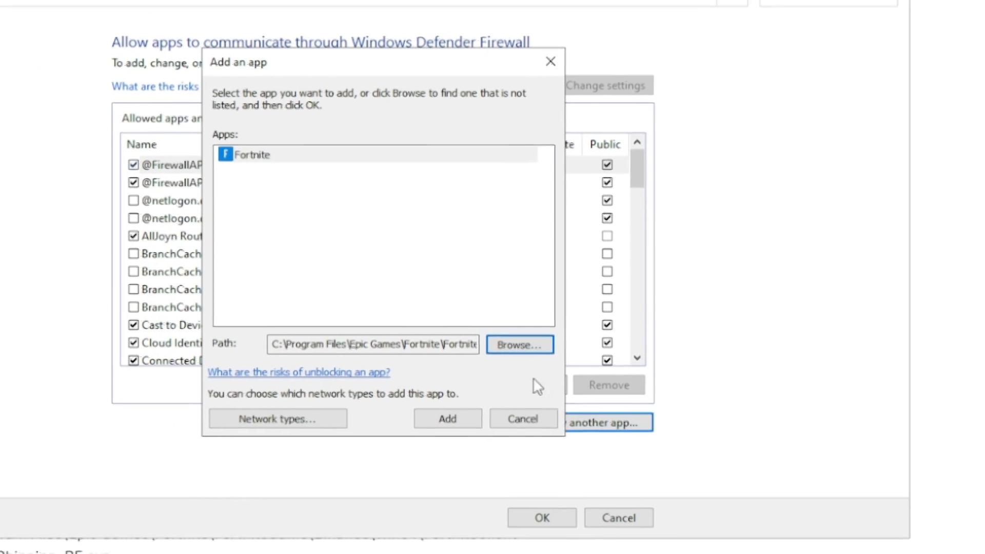
pyautogui.click(509, 442)
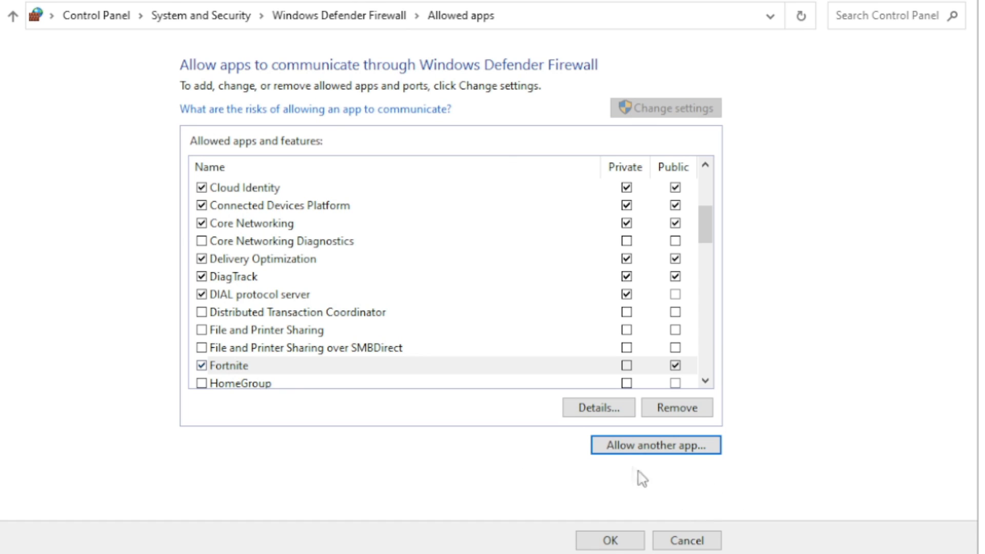
pyautogui.scroll(-20, 578, 318)
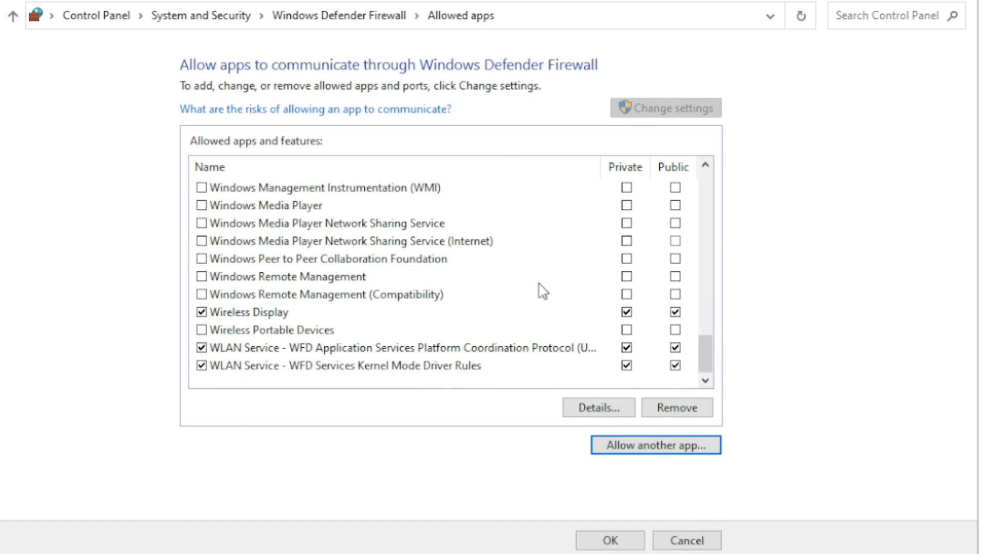
pyautogui.scroll(20, 513, 287)
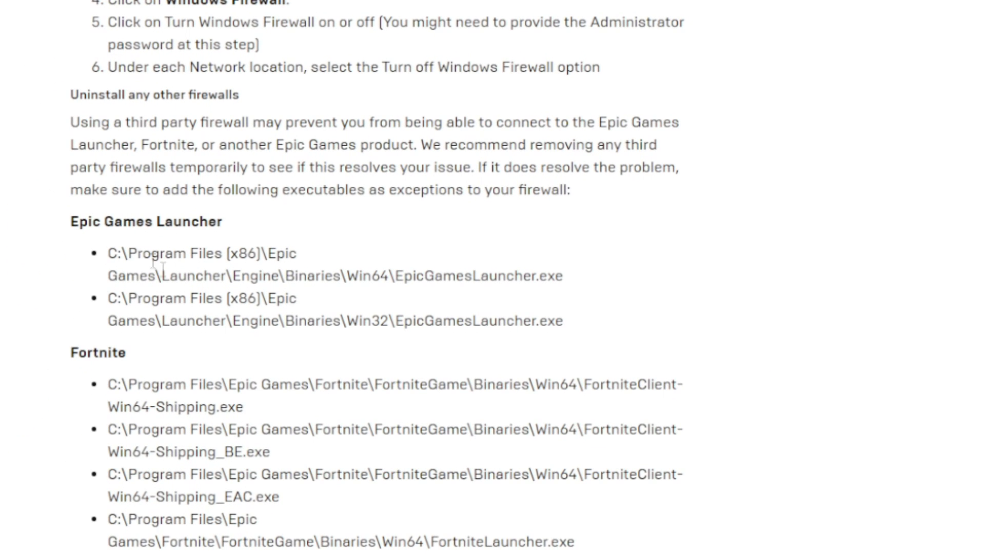
# Copy the Win64 EpicGamesLauncher.exe path from the support article and start adding another app to the firewall's allowed list.
pyautogui.moveTo(294, 275); pyautogui.dragTo(205, 253)
pyautogui.click(414, 271)
pyautogui.moveTo(560, 275); pyautogui.dragTo(106, 249)
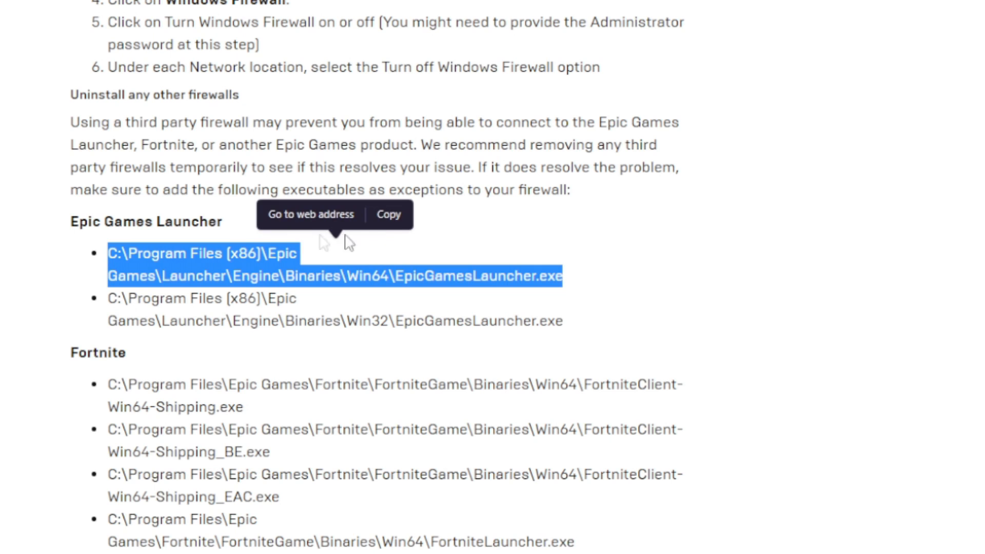
pyautogui.click(389, 215)
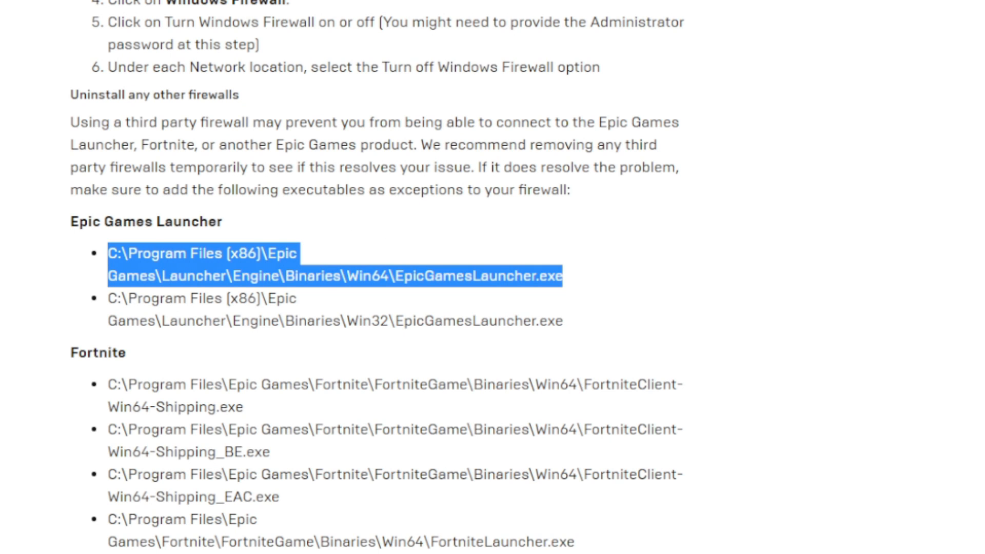
pyautogui.hotkey('alt', 'Tab')
pyautogui.click(729, 321)
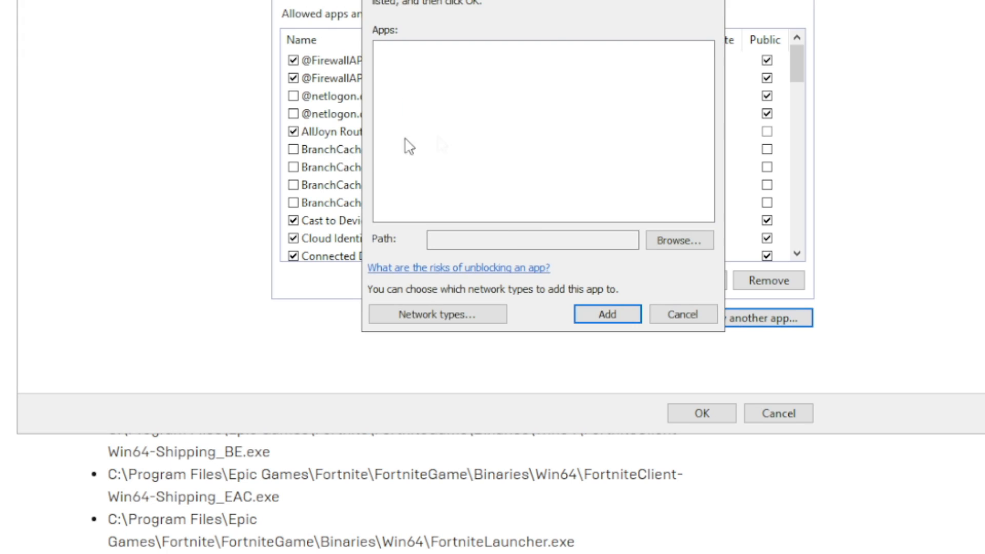
pyautogui.click(447, 237)
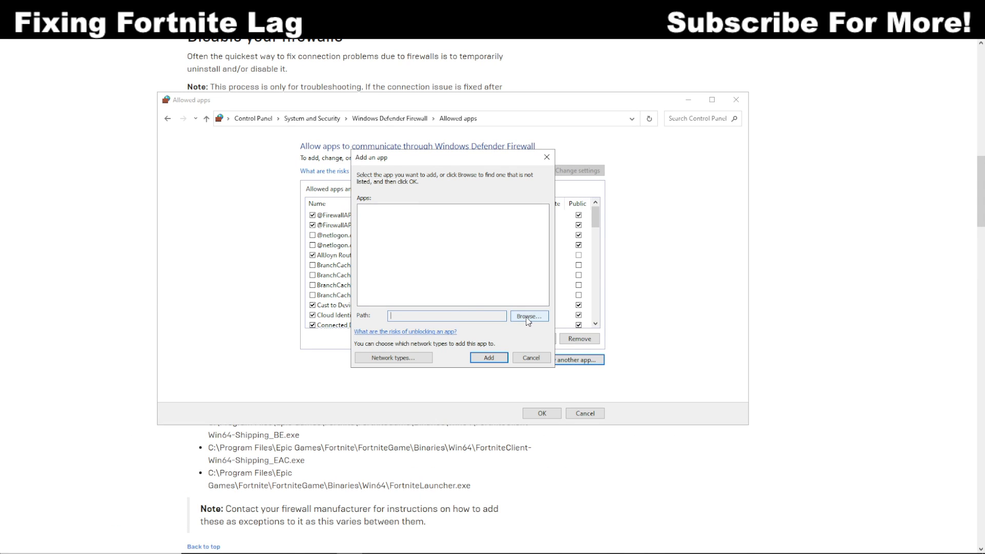
# Browse for the app in C:\Program Files (x86)\Epic Games\Launcher\Engine\Binaries\Win64.
pyautogui.click(527, 316)
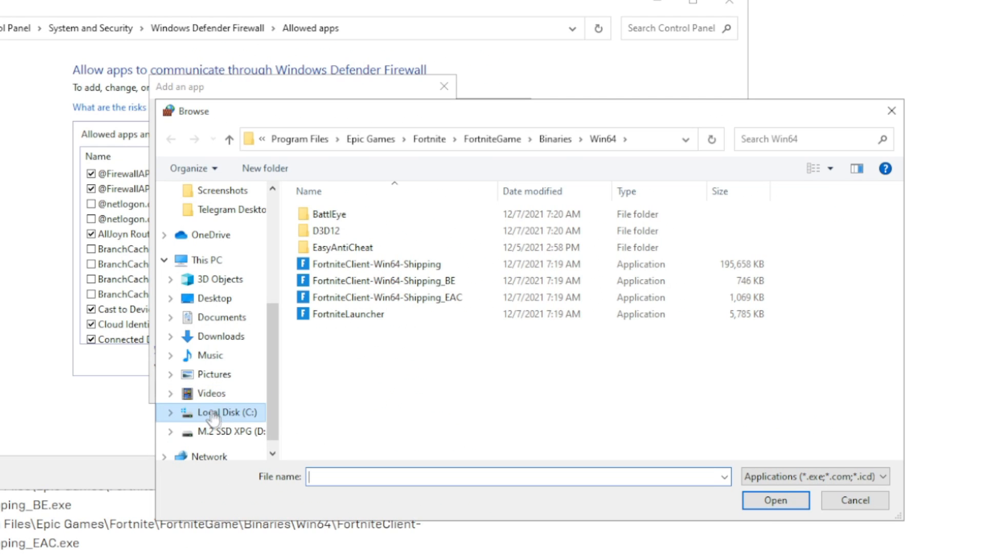
pyautogui.click(401, 373)
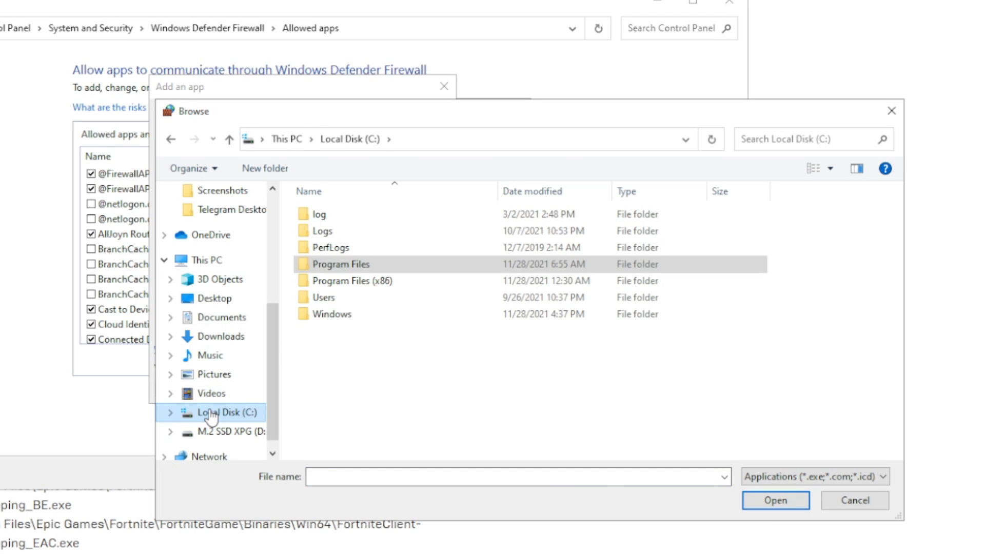
pyautogui.click(334, 281)
pyautogui.doubleClick(346, 280)
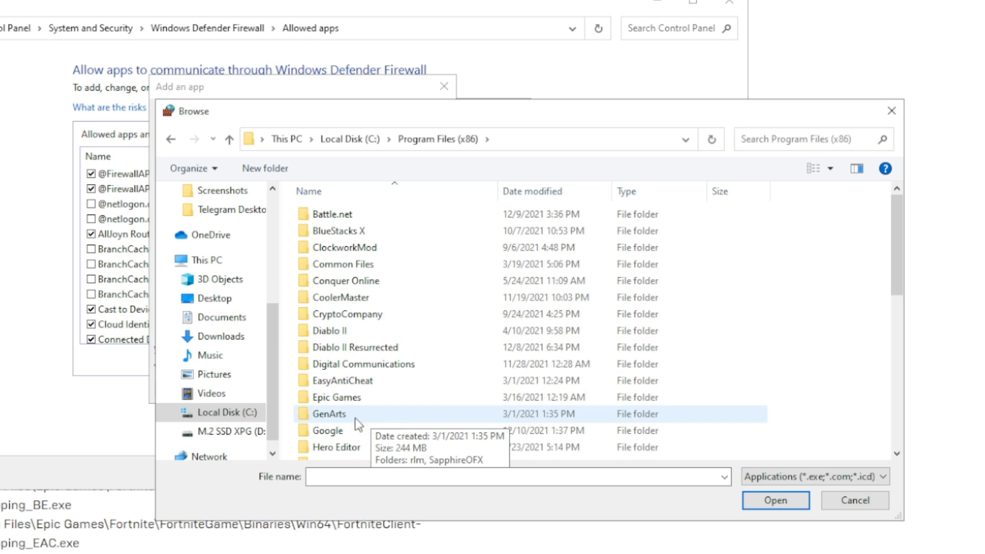
pyautogui.doubleClick(346, 397)
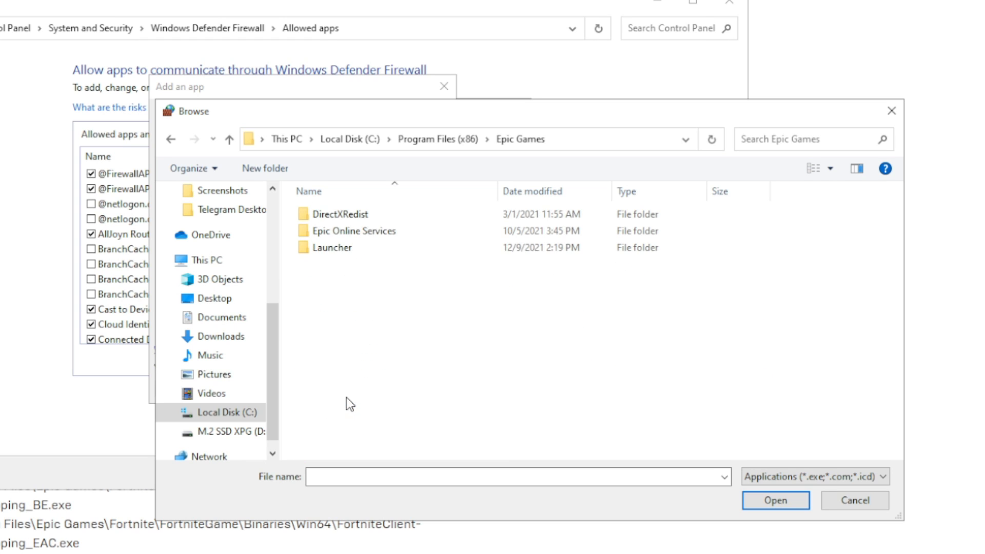
pyautogui.doubleClick(332, 250)
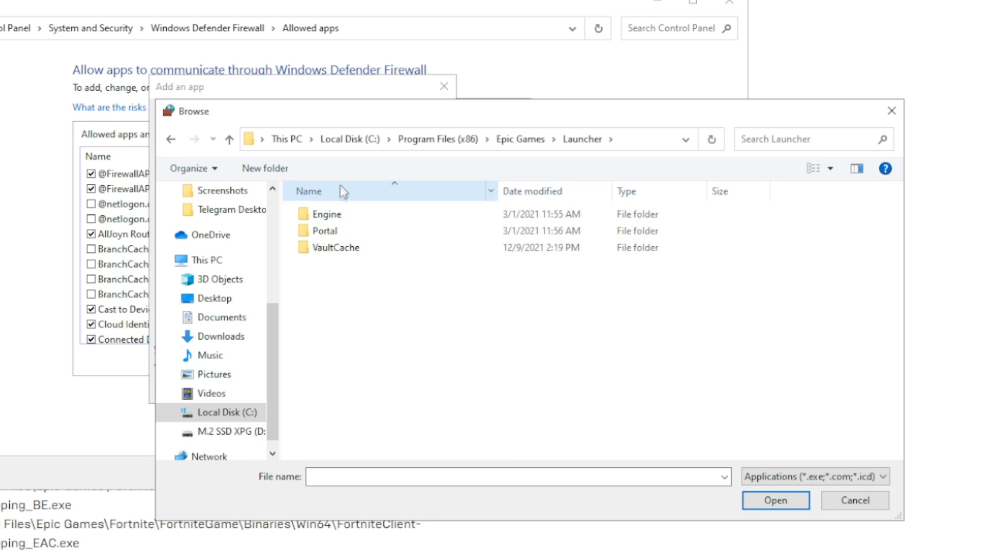
pyautogui.doubleClick(326, 214)
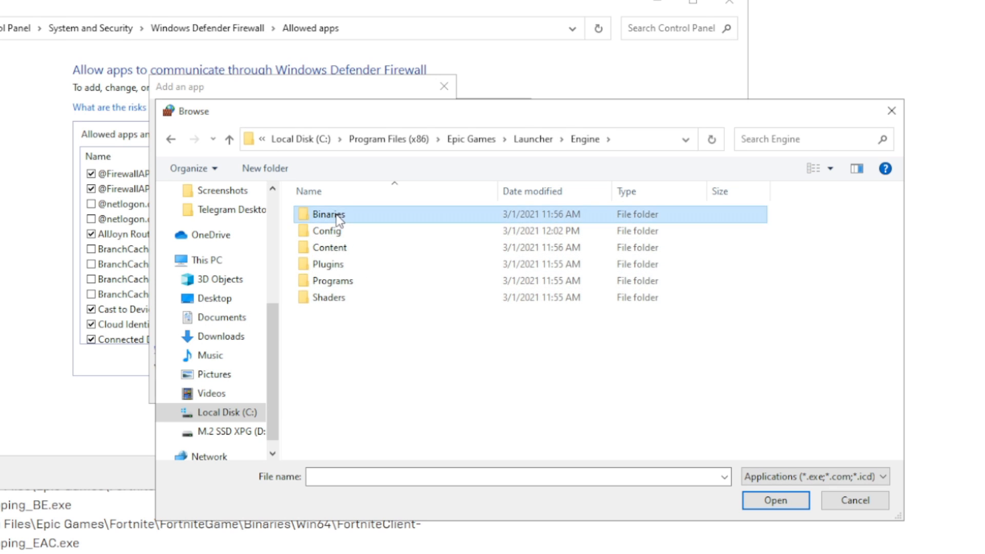
pyautogui.doubleClick(325, 214)
pyautogui.doubleClick(328, 249)
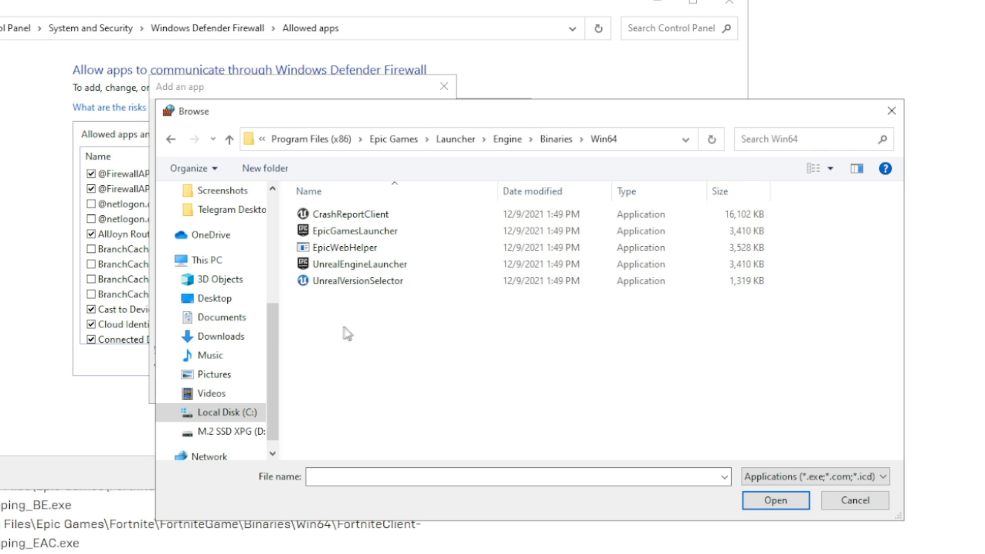
# Add EpicGamesLauncher to the firewall's allowed apps and save the list.
pyautogui.click(373, 231)
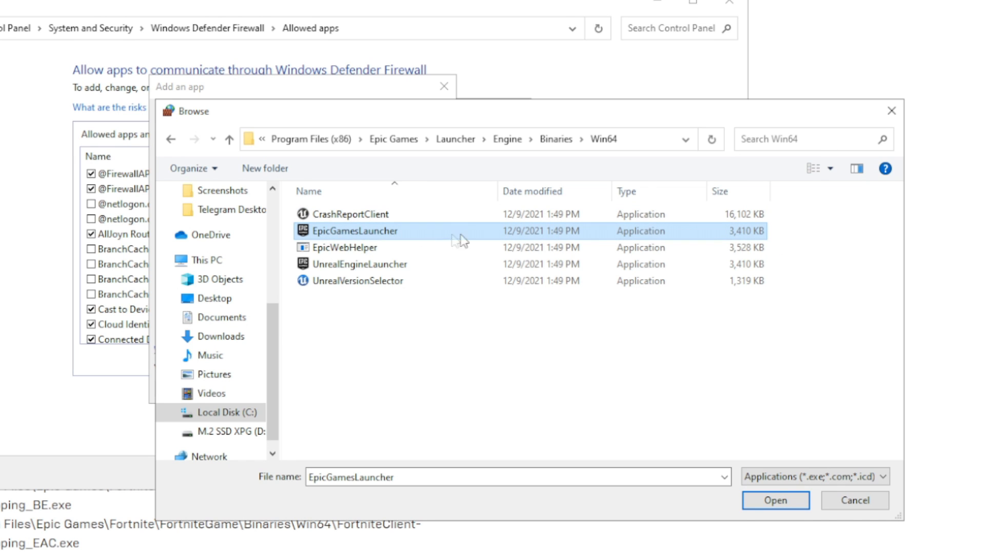
pyautogui.click(774, 500)
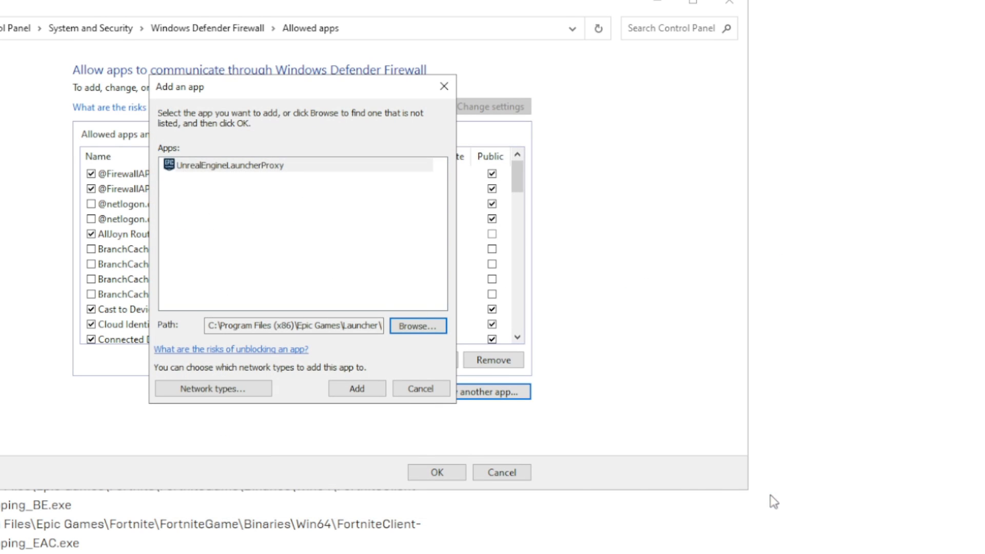
pyautogui.click(343, 392)
pyautogui.click(435, 472)
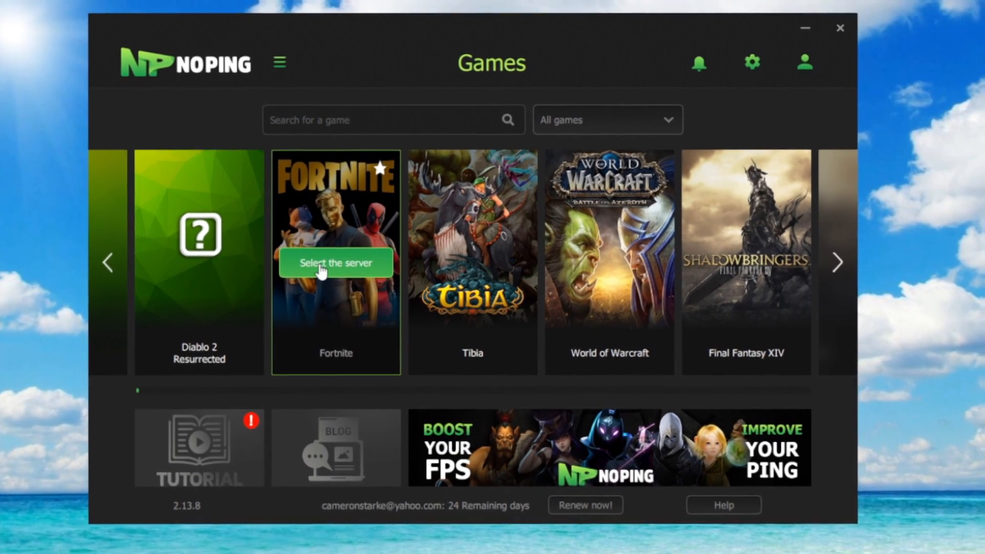
pyautogui.click(328, 264)
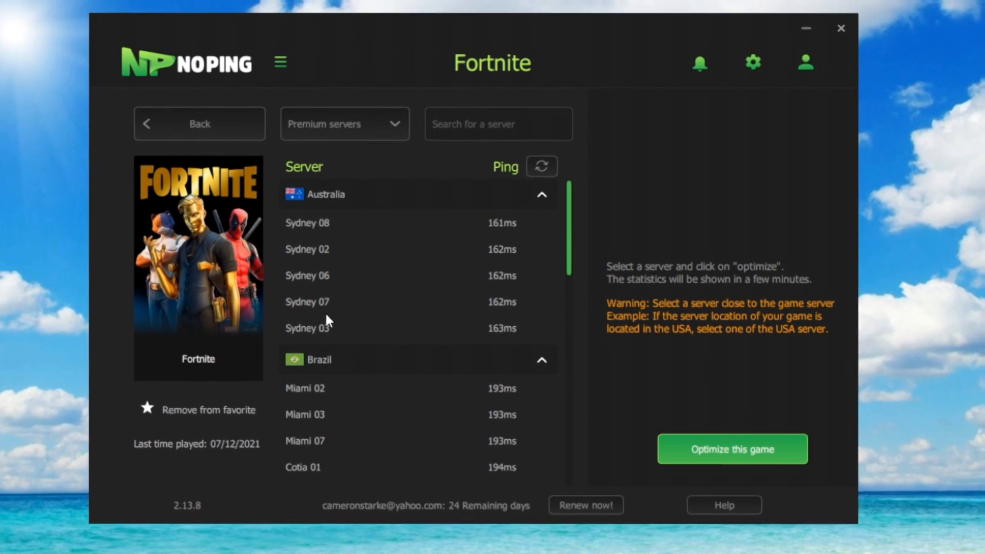
pyautogui.scroll(-10, 489, 267)
pyautogui.scroll(-5, 496, 266)
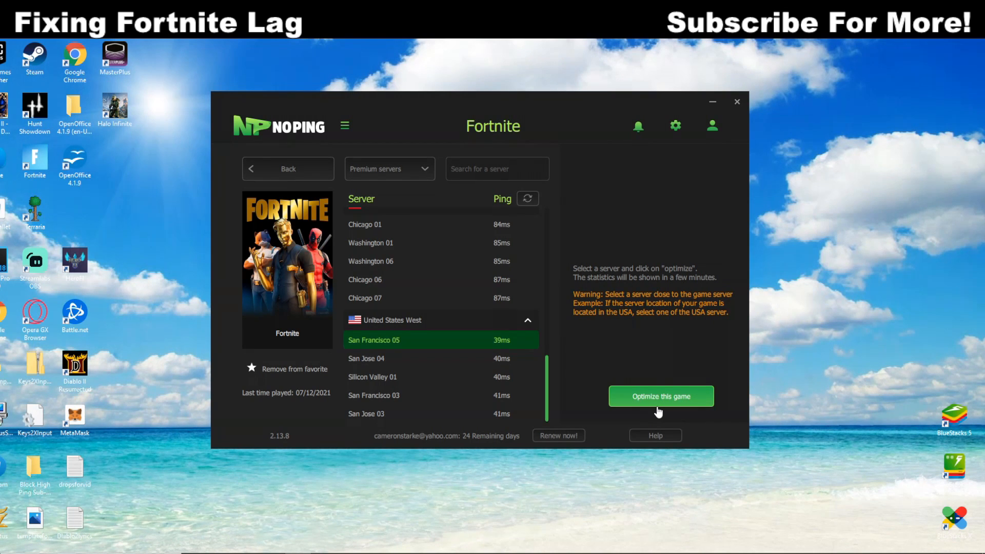
# Return to NoPing's games list and look through more of the supported games.
pyautogui.click(290, 163)
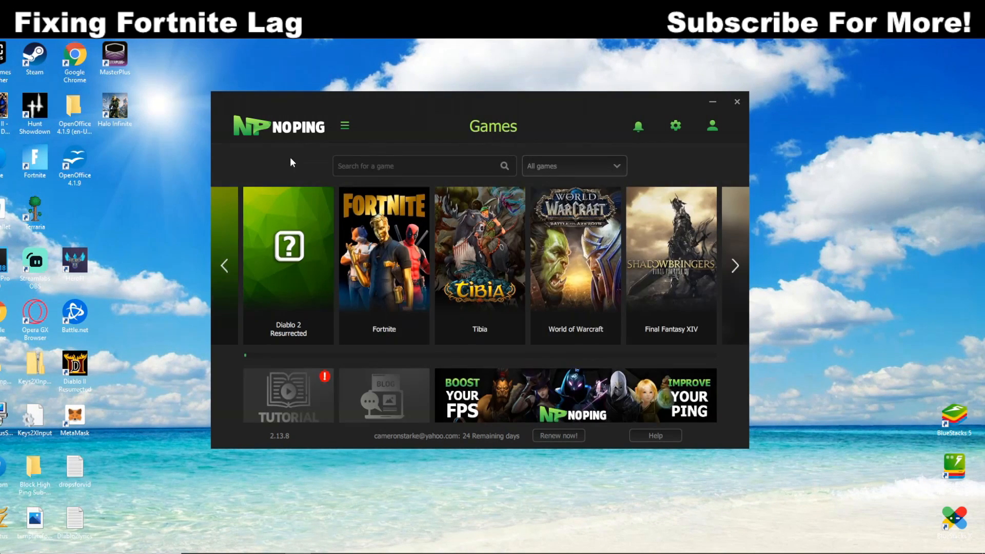
pyautogui.click(728, 262)
pyautogui.click(728, 262)
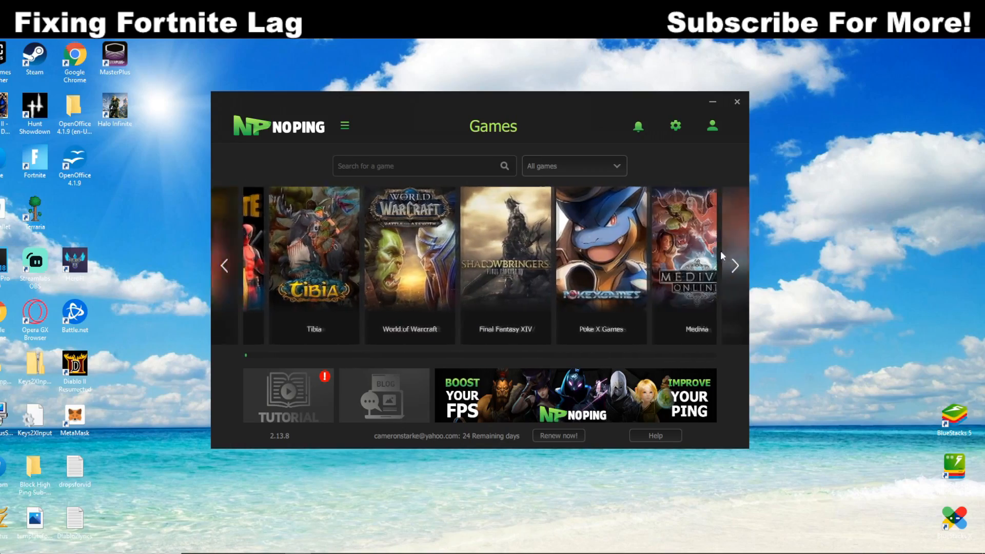
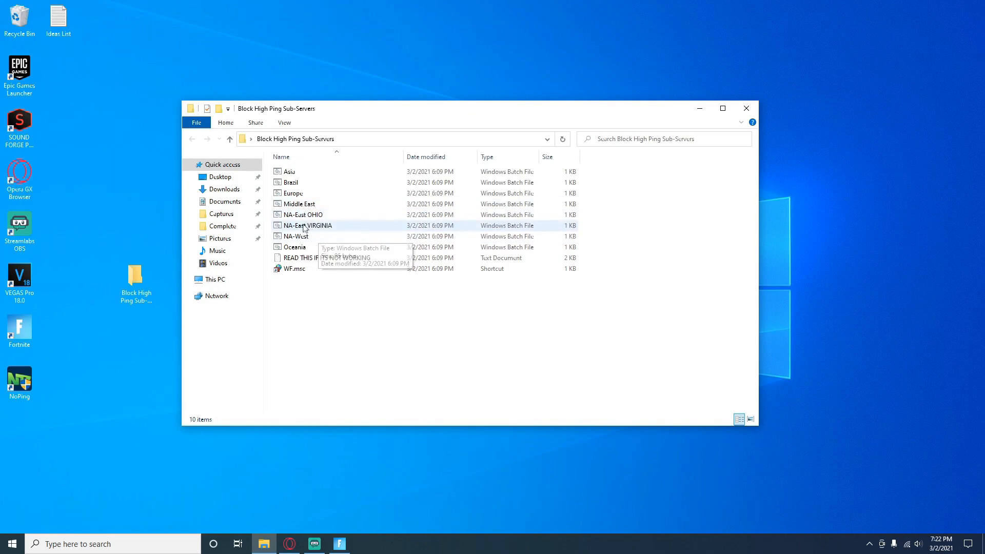
# Run the NA-West batch file from the Block High Ping Sub-Servers folder and open the fortnite_tracert file it writes to the desktop.
pyautogui.doubleClick(301, 235)
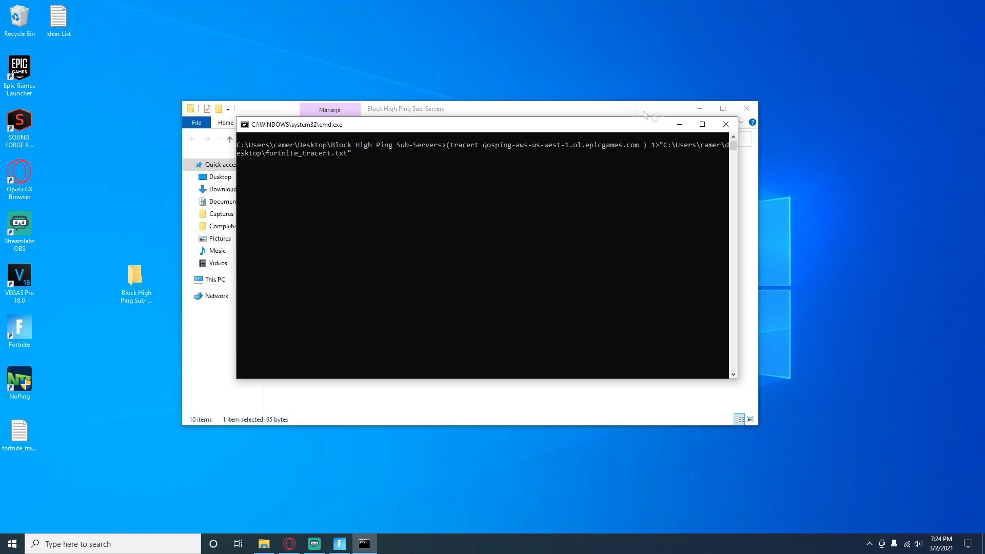
pyautogui.click(678, 124)
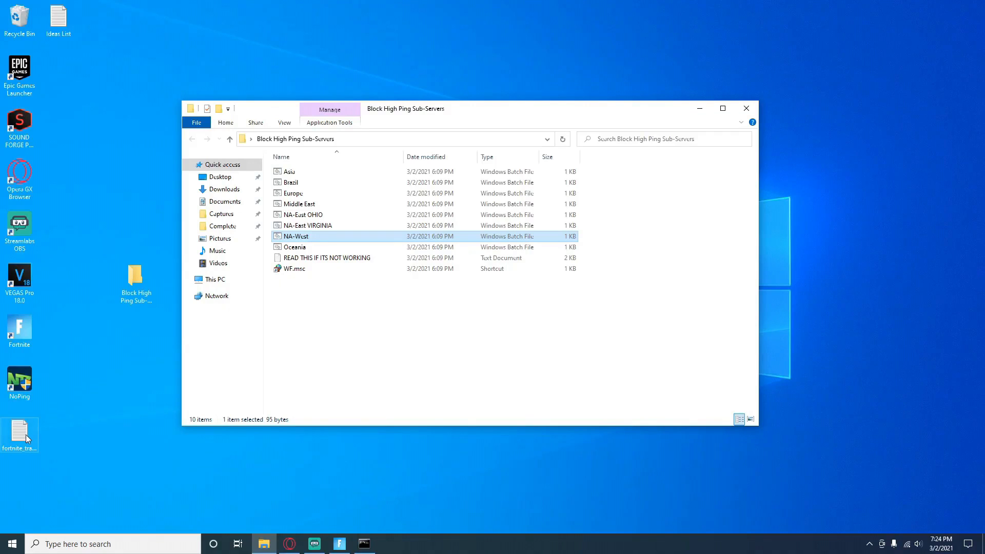
pyautogui.doubleClick(20, 433)
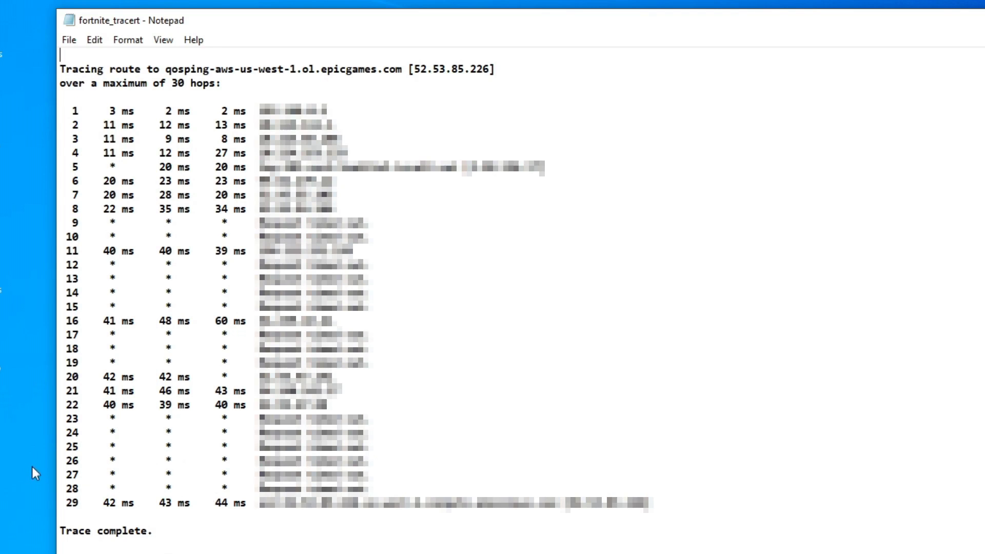
# Examine the responding hops 29, 22, 21, 20, 16, 11 and 8 in the trace, including the address of hop 20.
pyautogui.doubleClick(73, 503)
pyautogui.doubleClick(72, 405)
pyautogui.doubleClick(72, 391)
pyautogui.doubleClick(73, 376)
pyautogui.doubleClick(72, 320)
pyautogui.doubleClick(66, 250)
pyautogui.doubleClick(77, 209)
pyautogui.click(172, 207)
pyautogui.doubleClick(77, 208)
pyautogui.moveTo(64, 251); pyautogui.dragTo(80, 252)
pyautogui.moveTo(65, 319); pyautogui.dragTo(91, 332)
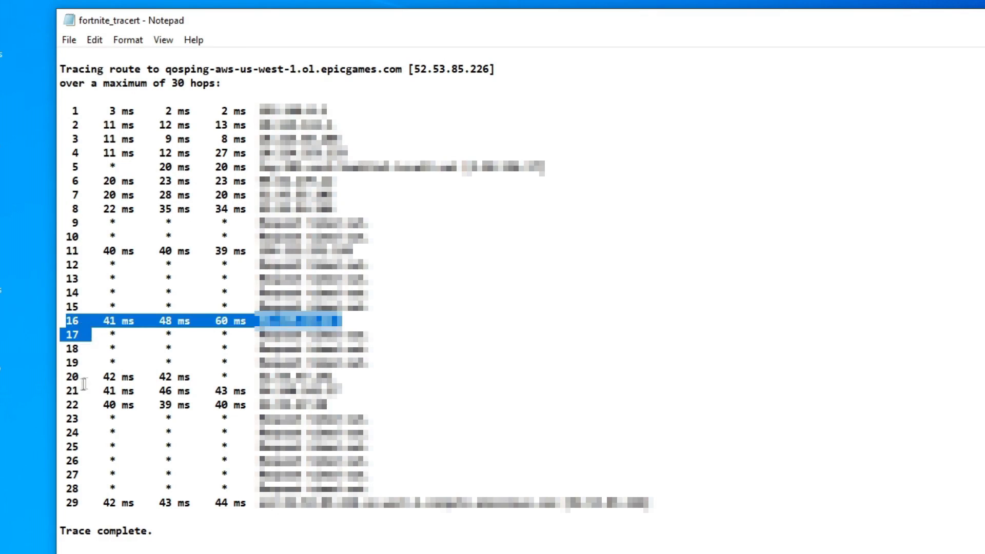
pyautogui.click(68, 377)
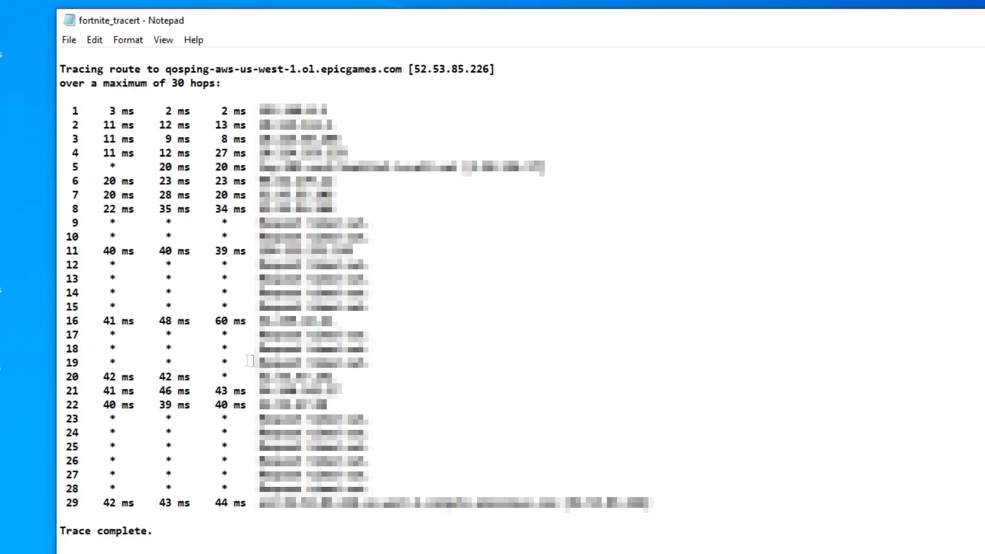
pyautogui.moveTo(333, 376); pyautogui.dragTo(230, 367)
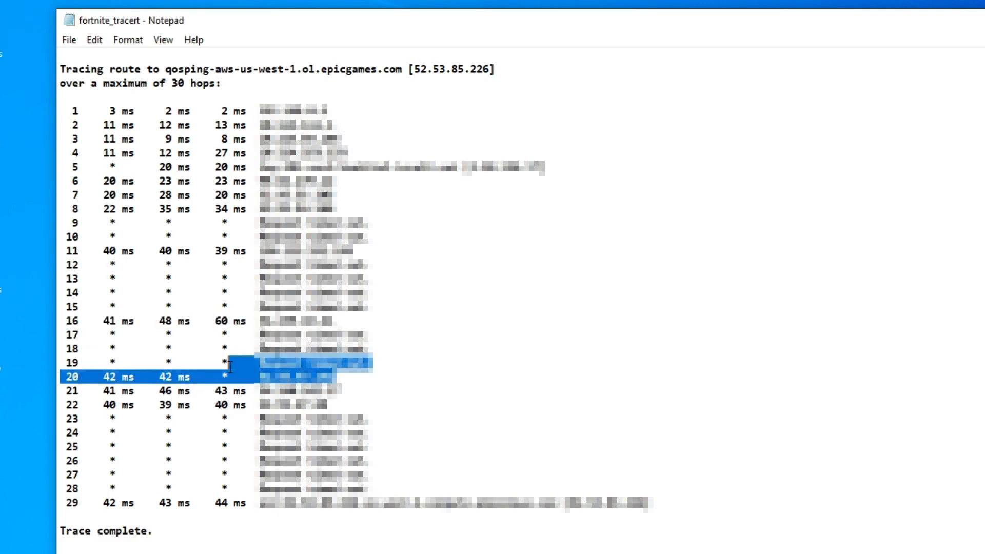
pyautogui.click(349, 370)
pyautogui.moveTo(339, 377); pyautogui.dragTo(258, 377)
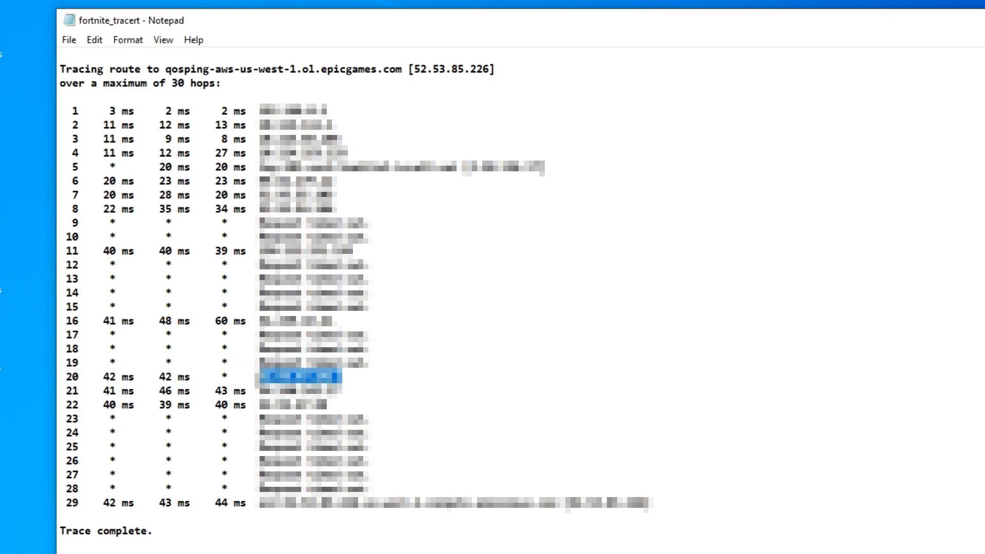
pyautogui.click(272, 330)
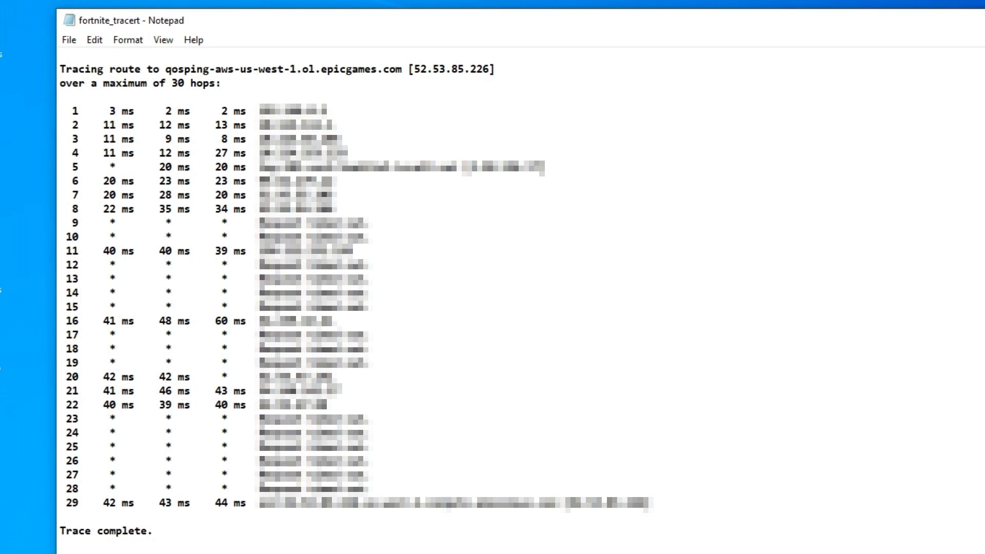
# Open the WF.msc shortcut from the Block High Ping Sub-Servers folder and show the firewall's outbound rules.
pyautogui.hotkey('alt', 'Tab')
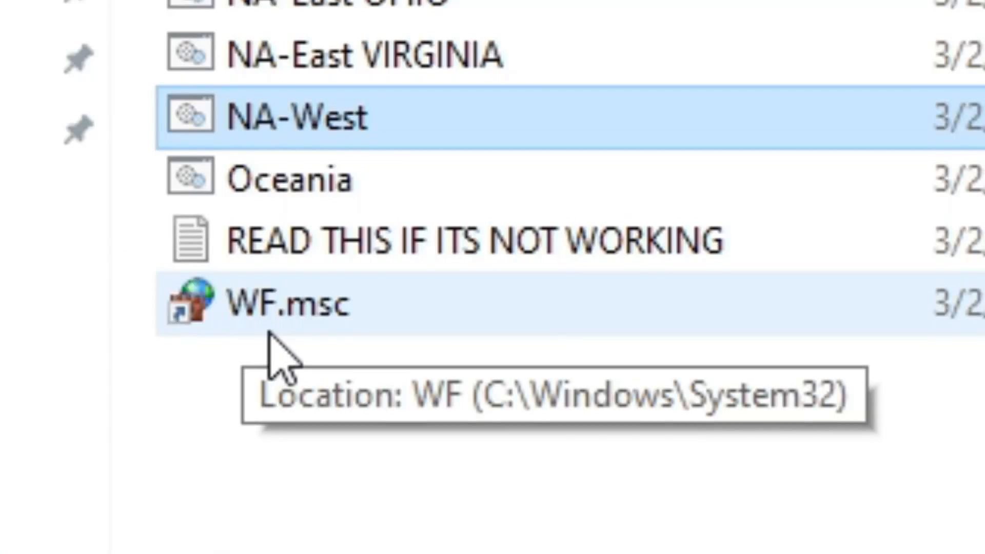
pyautogui.doubleClick(316, 309)
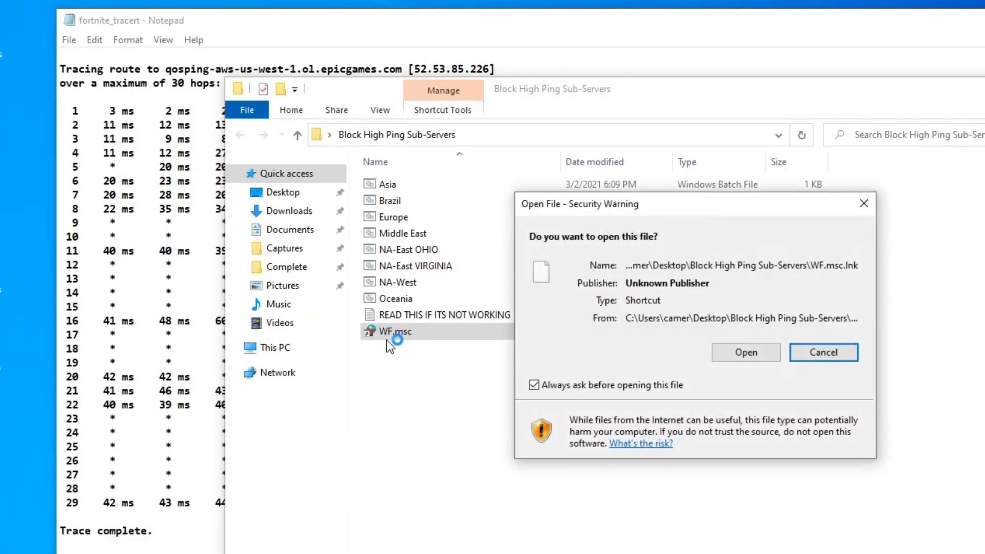
pyautogui.click(729, 356)
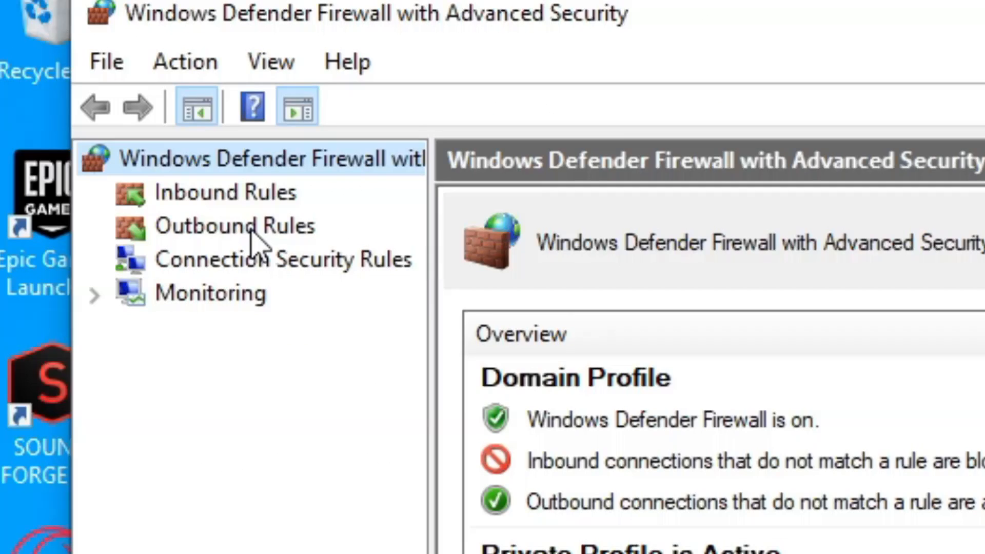
pyautogui.click(97, 99)
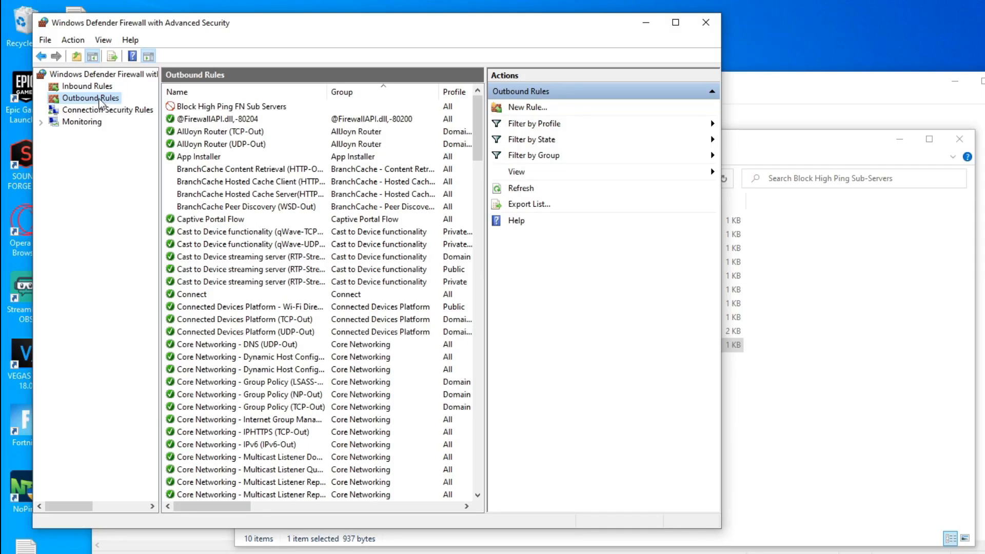
# Start a new outbound rule with the Custom rule type and continue to its program settings.
pyautogui.rightClick(101, 103)
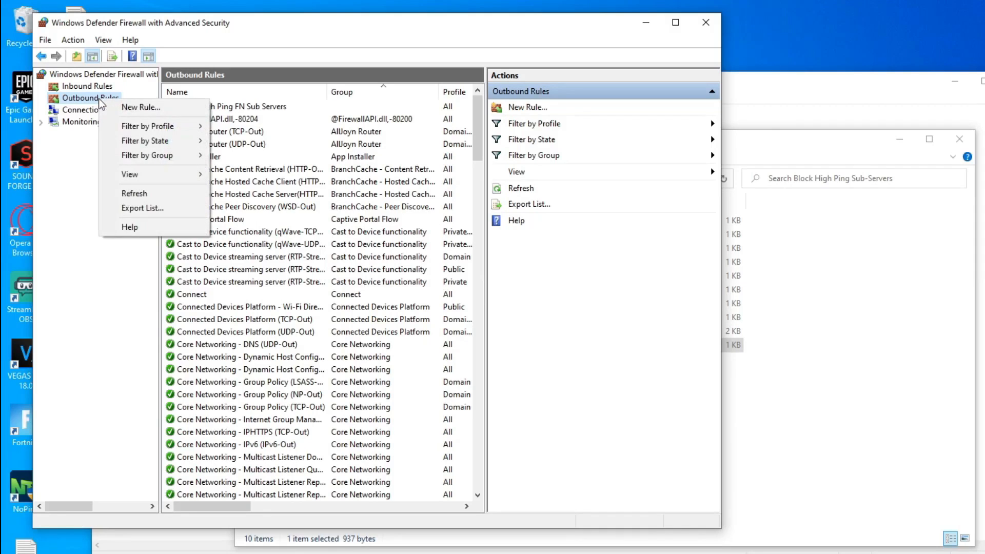
pyautogui.click(133, 106)
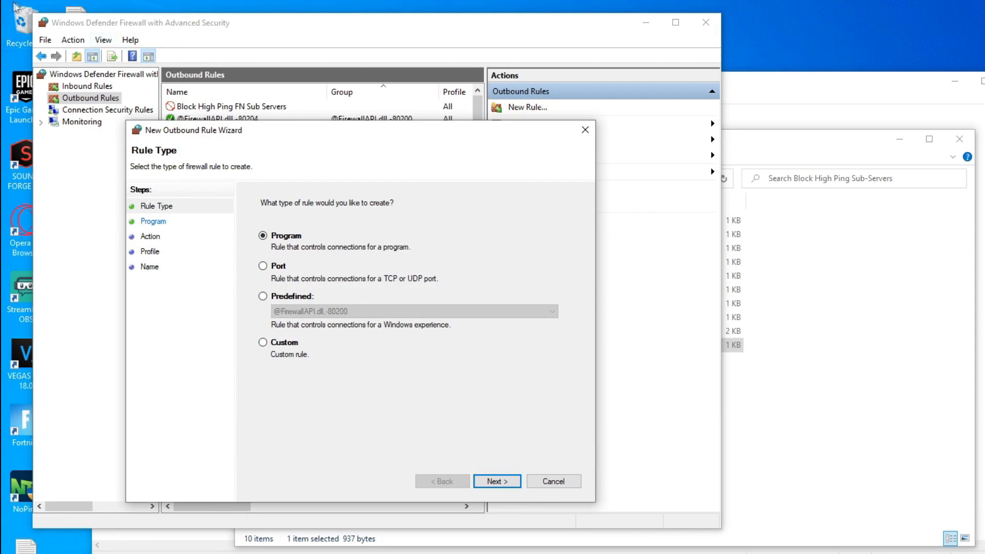
pyautogui.click(263, 343)
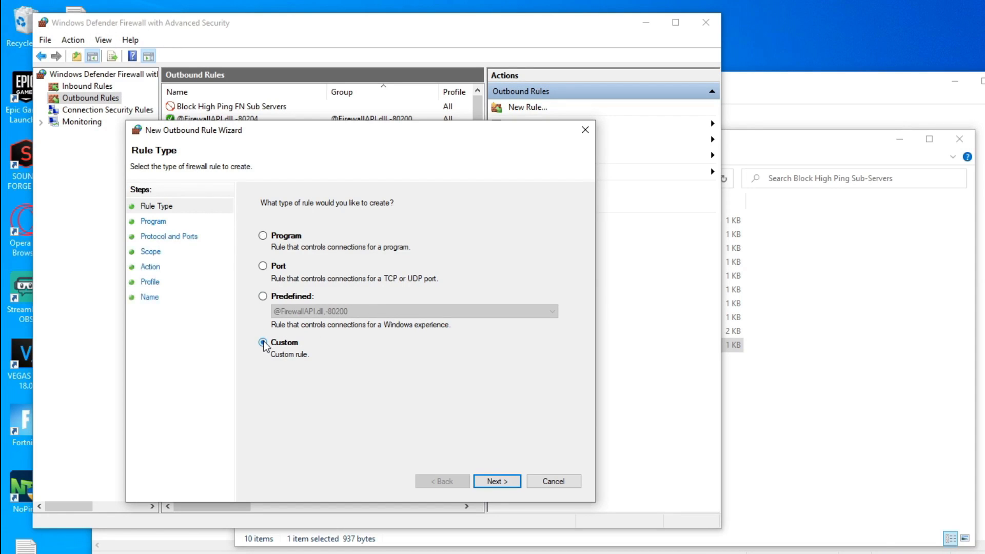
pyautogui.click(496, 480)
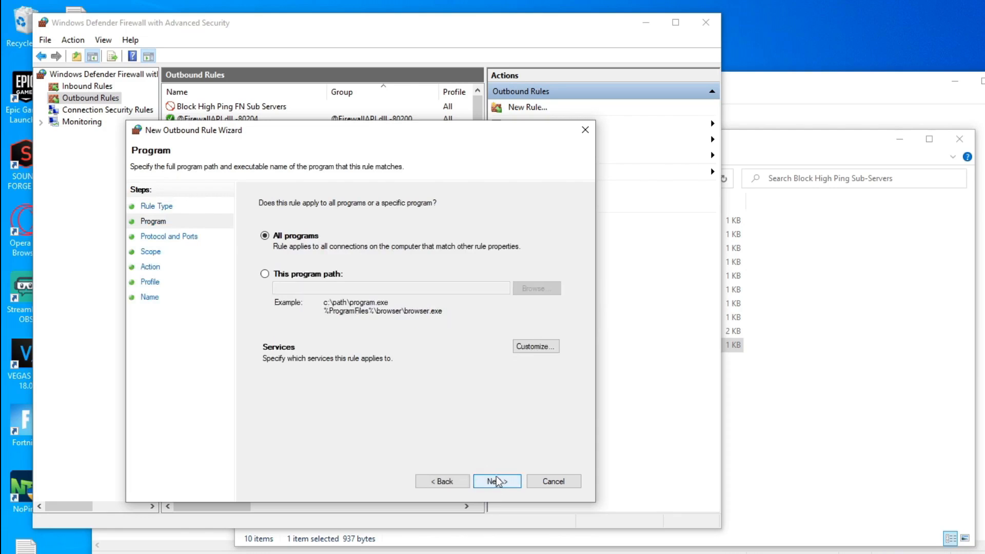
# Apply the rule to all programs and any protocol, limit it to specific remote IP addresses, and start adding an address.
pyautogui.click(497, 481)
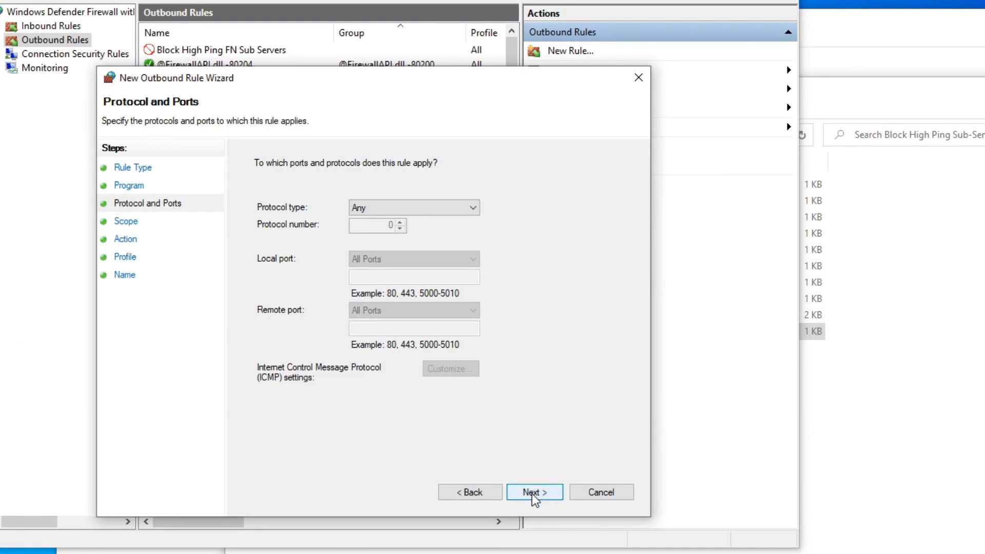
pyautogui.click(532, 493)
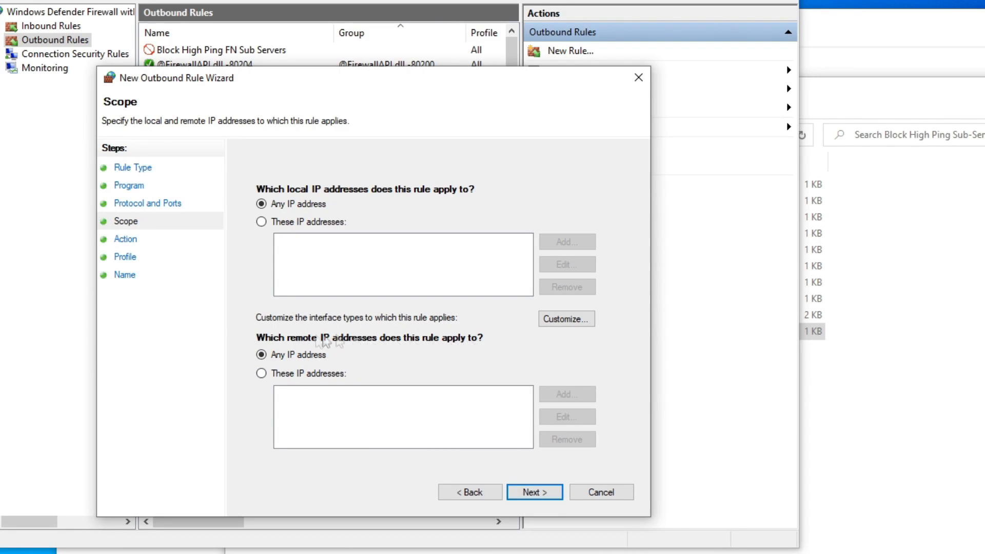
pyautogui.click(261, 373)
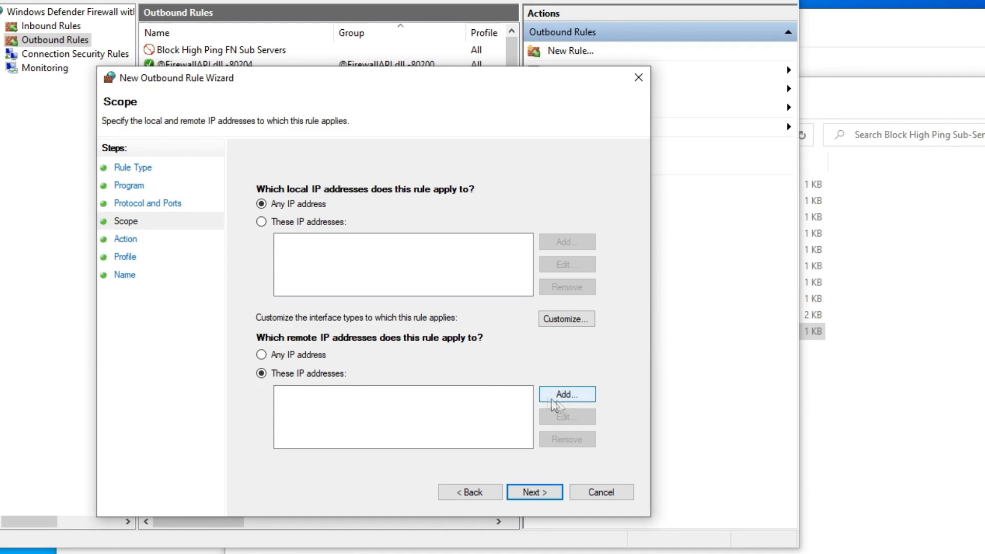
pyautogui.click(571, 393)
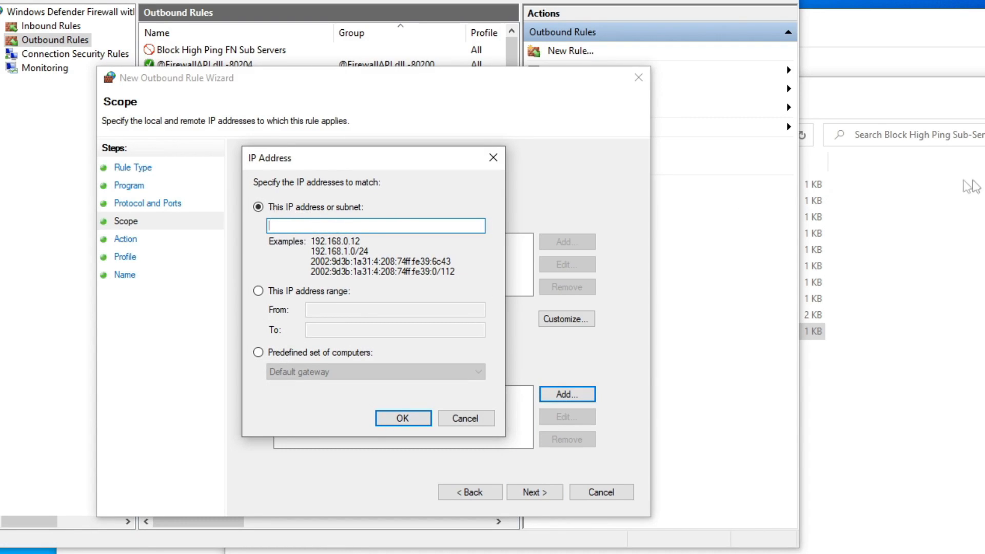
# Look up the responding hops from 8 to 29 in the fortnite_tracert file and add their addresses to the rule's remote IP list.
pyautogui.click(917, 218)
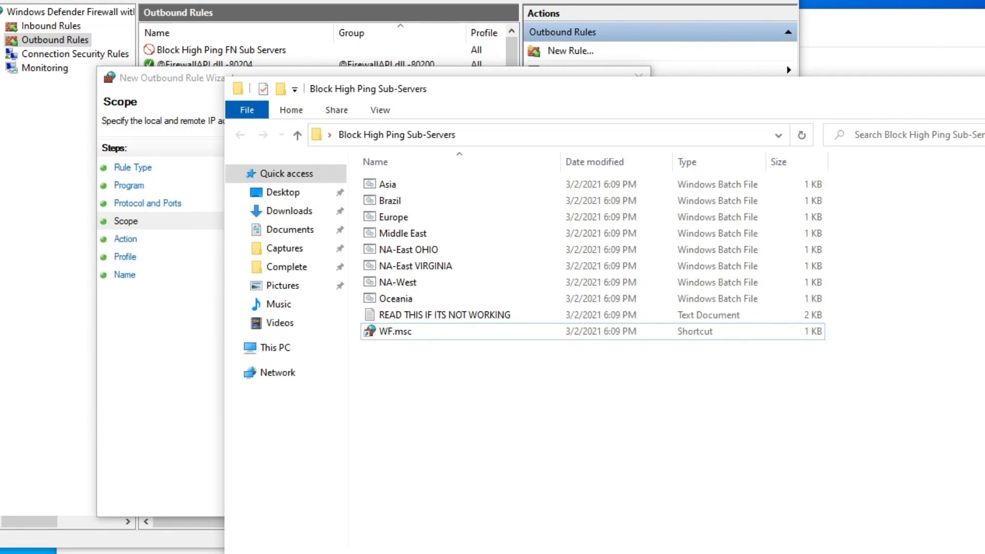
pyautogui.hotkey('alt', 'Tab')
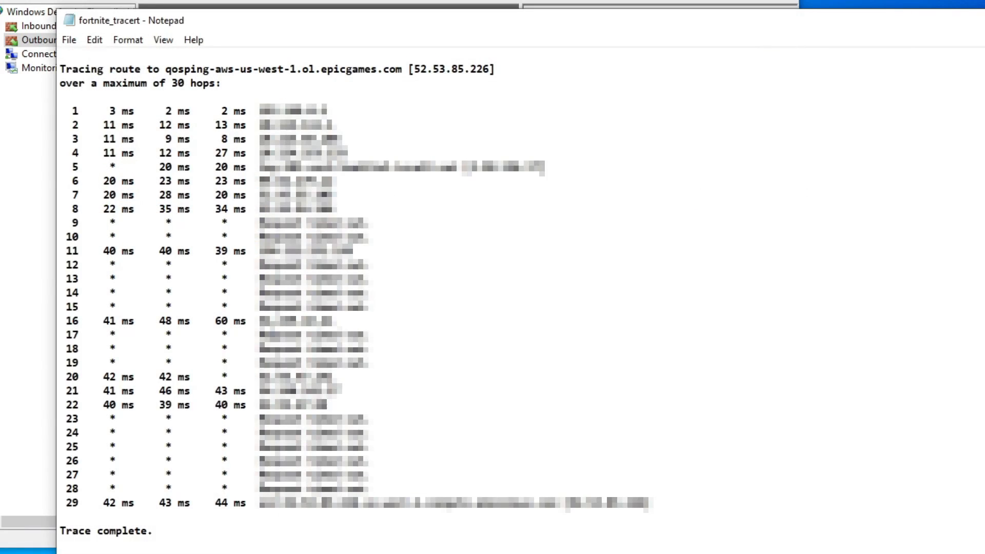
pyautogui.moveTo(109, 228); pyautogui.dragTo(259, 393)
pyautogui.moveTo(72, 209); pyautogui.dragTo(314, 513)
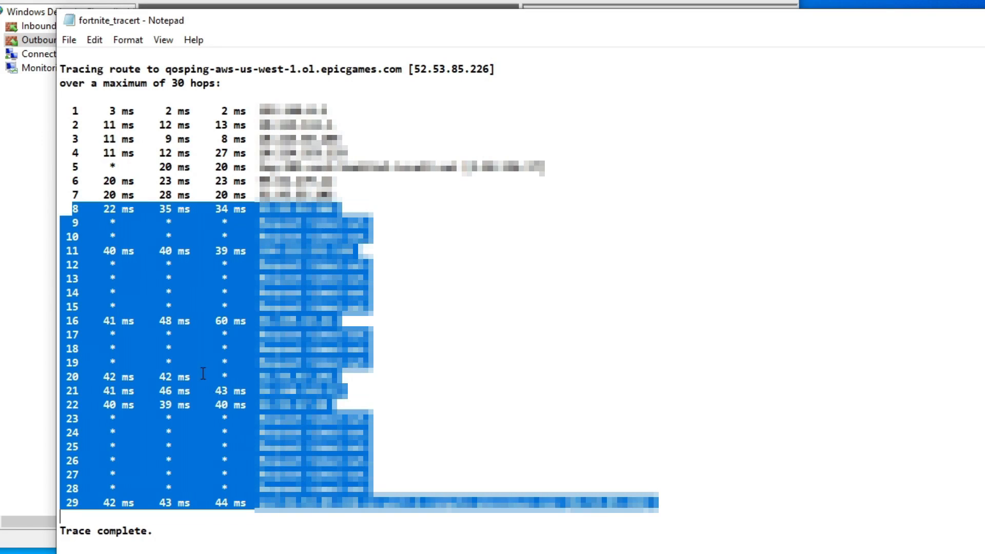
pyautogui.click(192, 402)
pyautogui.moveTo(110, 417); pyautogui.dragTo(219, 421)
pyautogui.moveTo(110, 437); pyautogui.dragTo(155, 439)
pyautogui.click(196, 427)
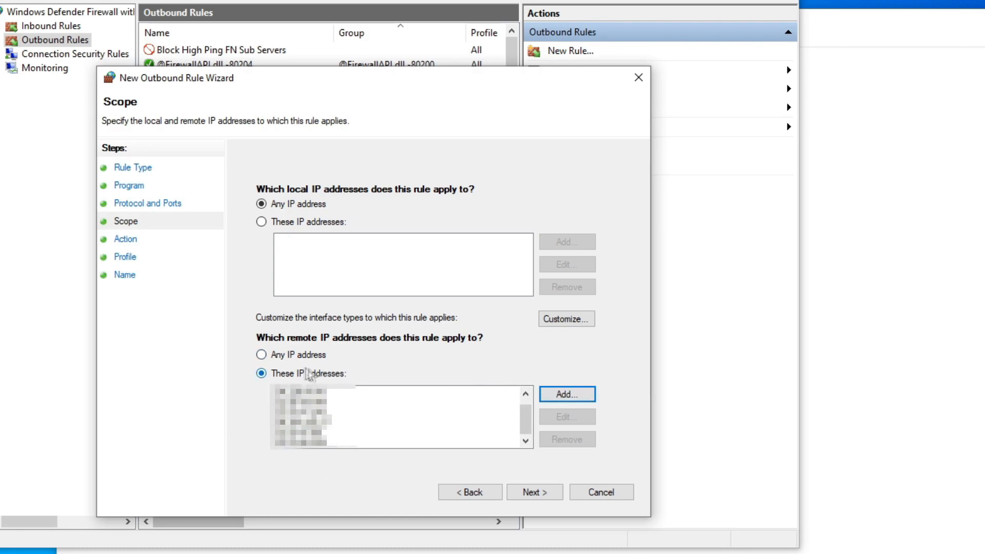
# Set the rule to block the connection on the Domain, Private and Public profiles and name it "Blocked FN Servers".
pyautogui.click(532, 493)
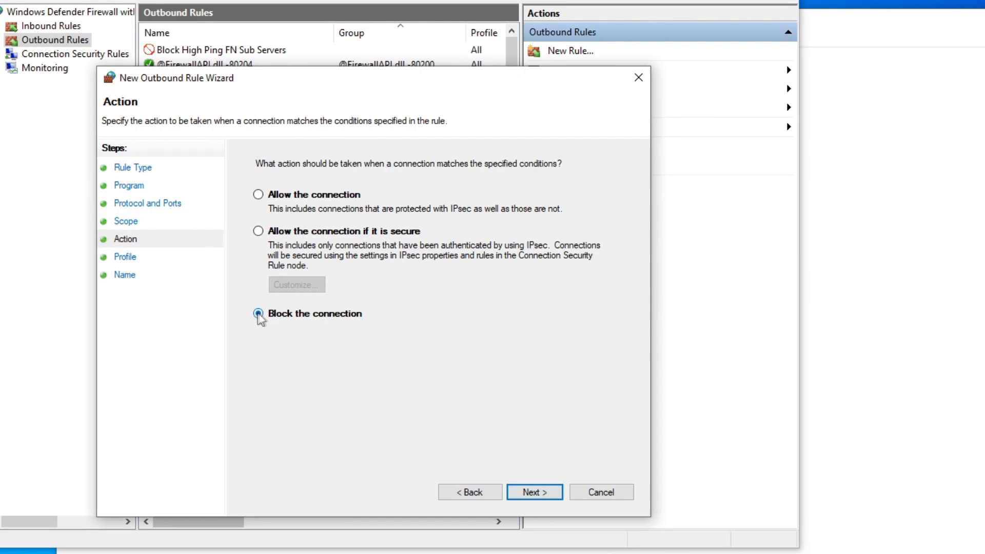
pyautogui.click(529, 494)
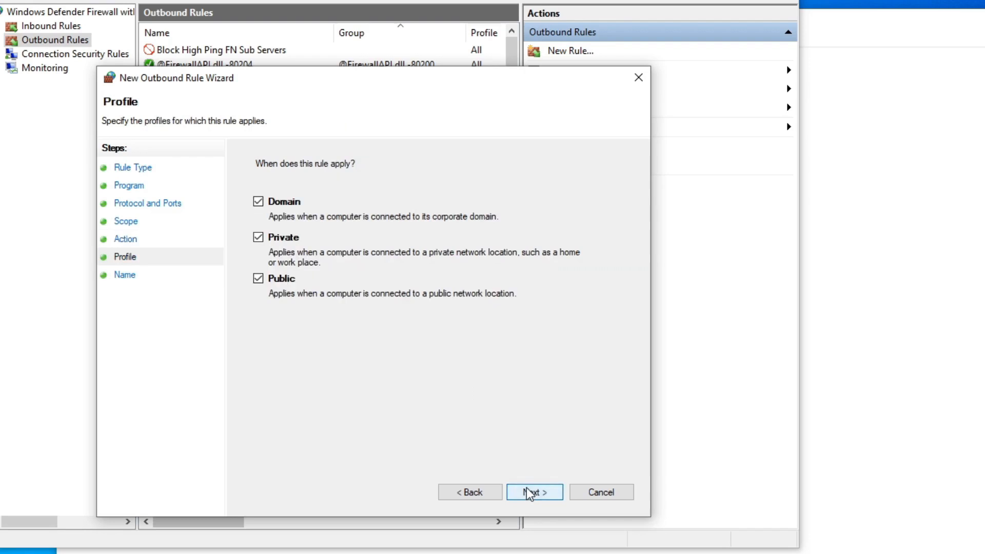
pyautogui.click(528, 493)
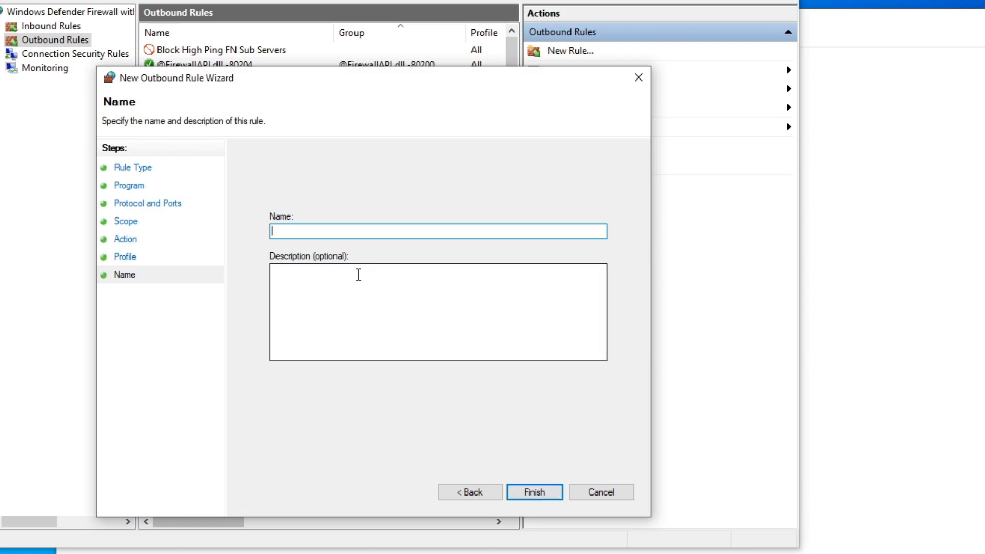
pyautogui.write('Blocked FN')
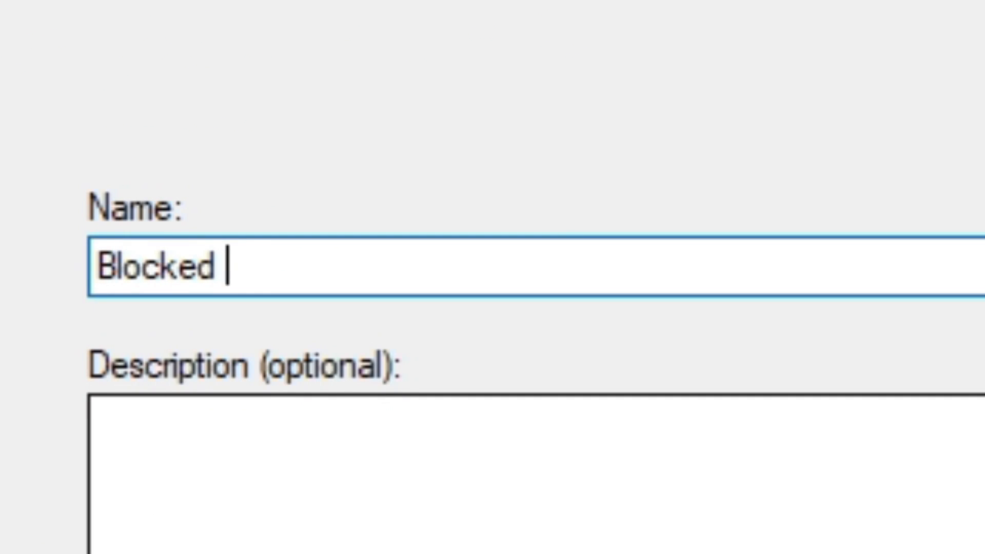
pyautogui.write(' Servers')
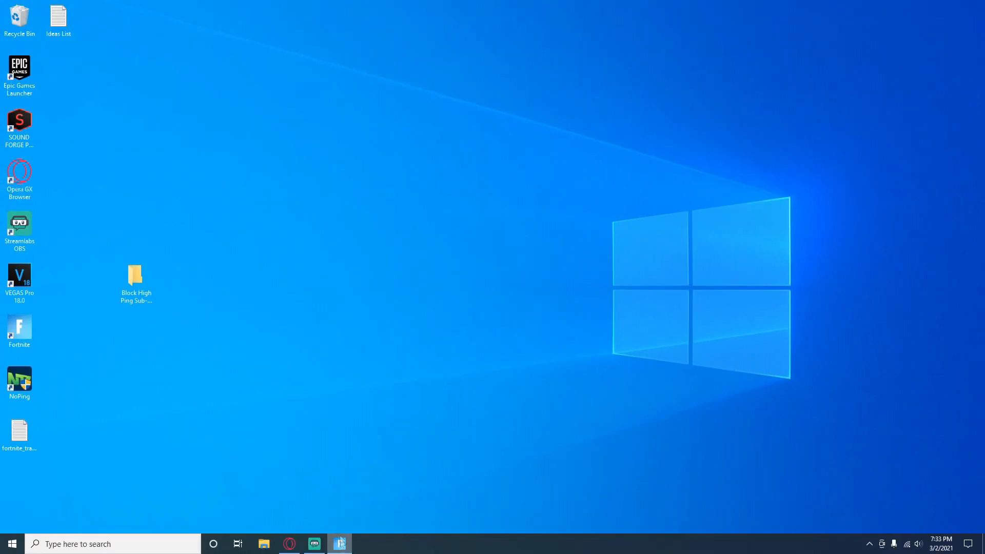
pyautogui.rightClick(339, 543)
pyautogui.click(322, 522)
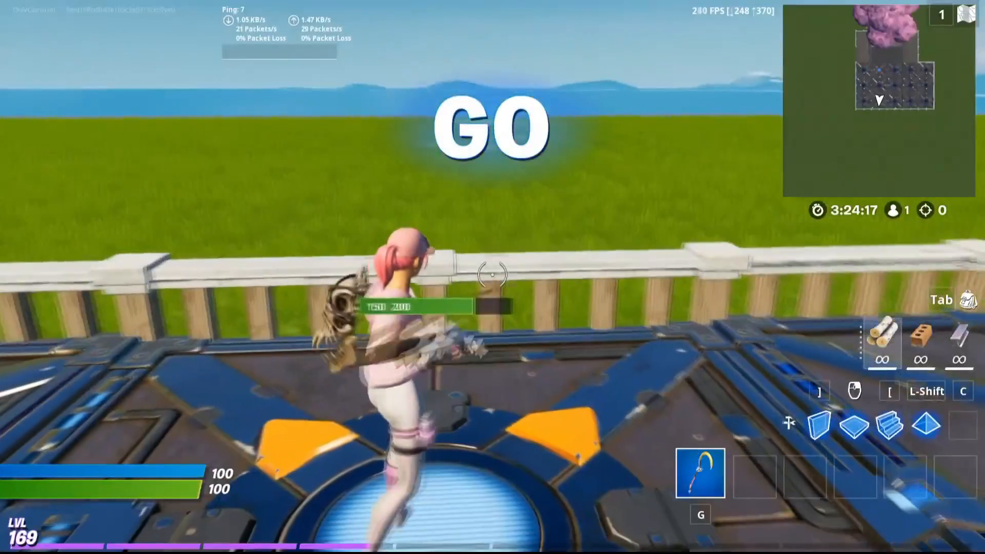
pyautogui.press('w')
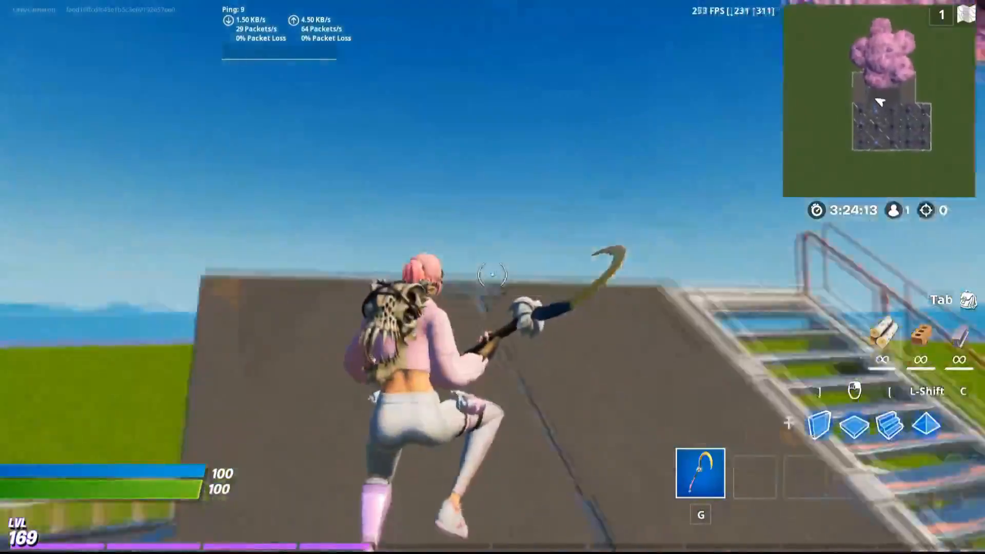
pyautogui.press('[')
pyautogui.click(492, 275)
pyautogui.press(']')
pyautogui.click(493, 275)
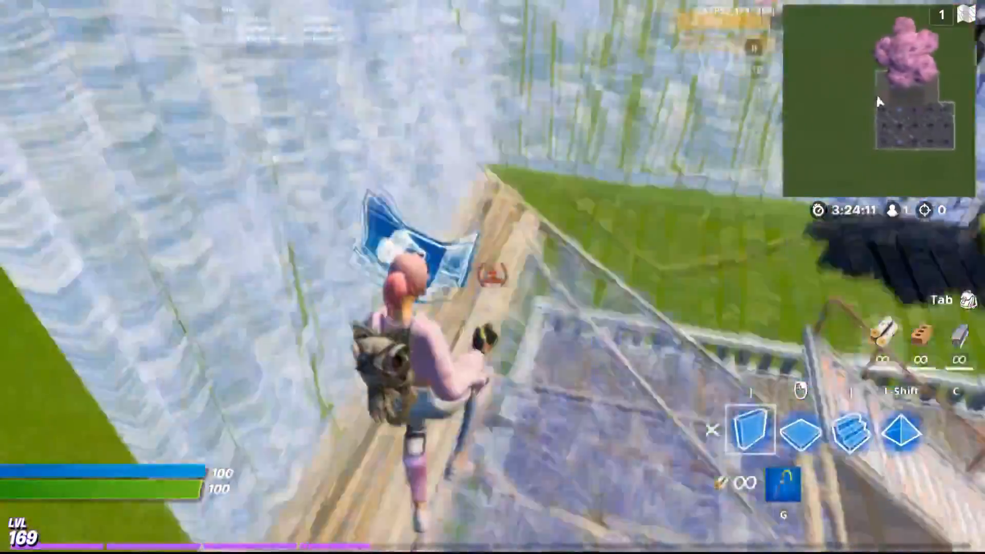
pyautogui.press('[')
pyautogui.click(493, 275)
pyautogui.middleClick(492, 275)
pyautogui.click(492, 275)
pyautogui.press(']')
pyautogui.click(492, 275)
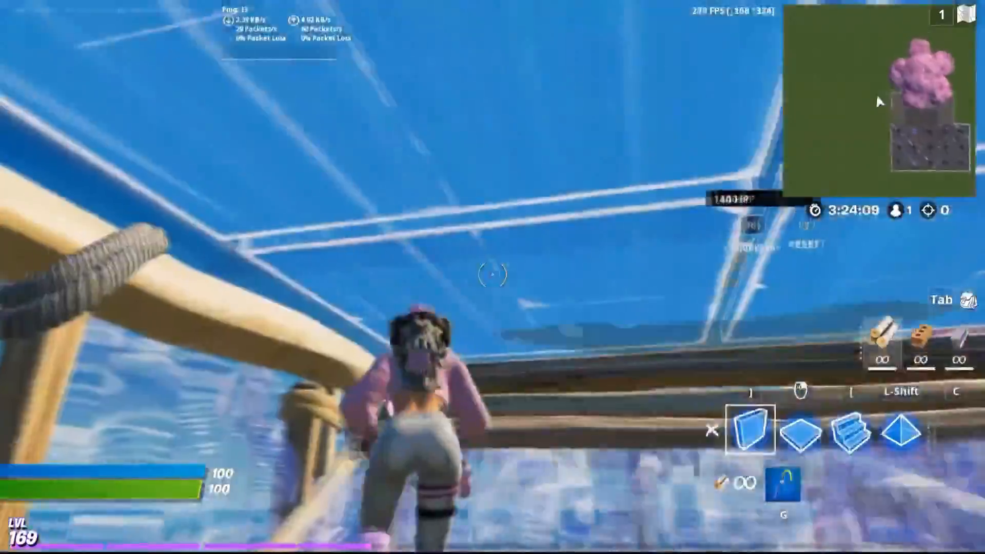
pyautogui.press('r')
pyautogui.click(492, 275)
pyautogui.press('[')
pyautogui.click(492, 276)
pyautogui.middleClick(492, 276)
pyautogui.click(492, 276)
pyautogui.click(493, 275)
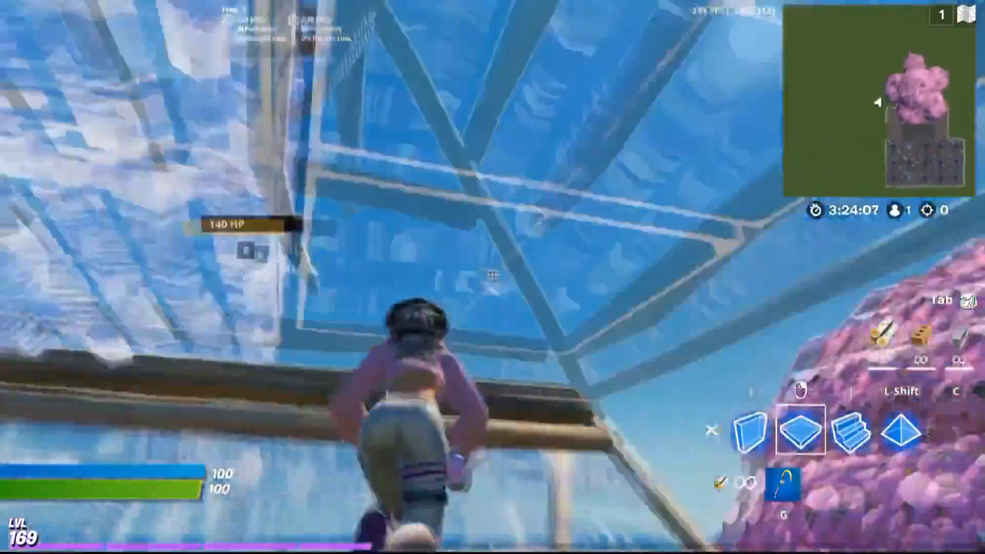
pyautogui.press('[')
pyautogui.click(492, 275)
pyautogui.press('r')
pyautogui.middleClick(492, 275)
pyautogui.click(493, 276)
pyautogui.press('r')
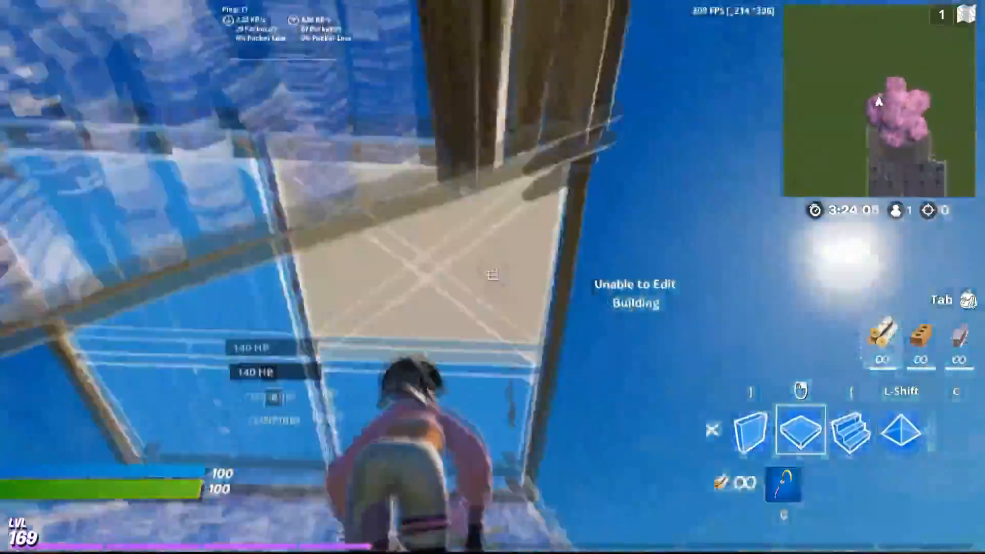
pyautogui.click(492, 275)
pyautogui.press('[')
pyautogui.click(492, 276)
pyautogui.press('r')
pyautogui.click(492, 276)
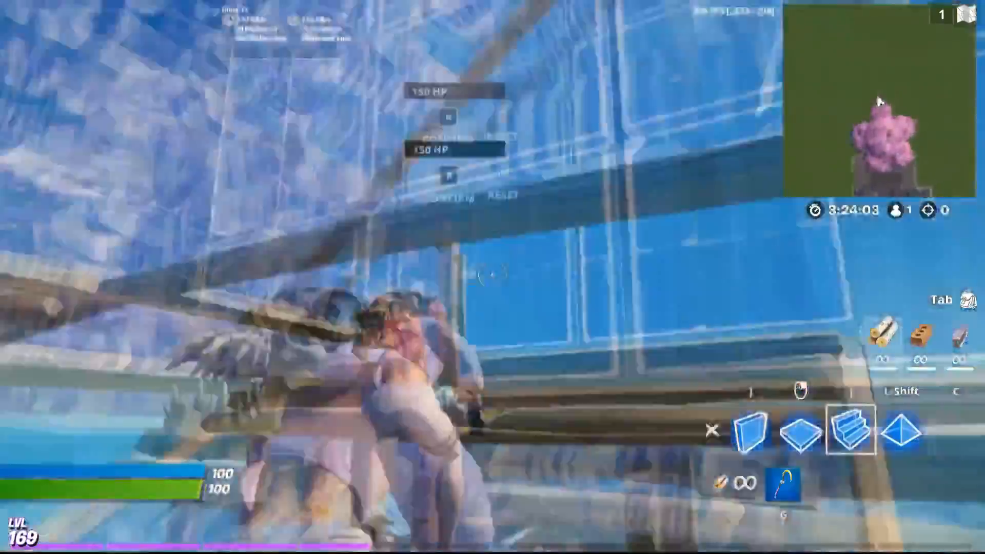
pyautogui.middleClick(492, 276)
pyautogui.click(492, 276)
pyautogui.press('r')
pyautogui.click(492, 276)
pyautogui.press(']')
pyautogui.click(492, 276)
pyautogui.middleClick(493, 276)
pyautogui.click(492, 275)
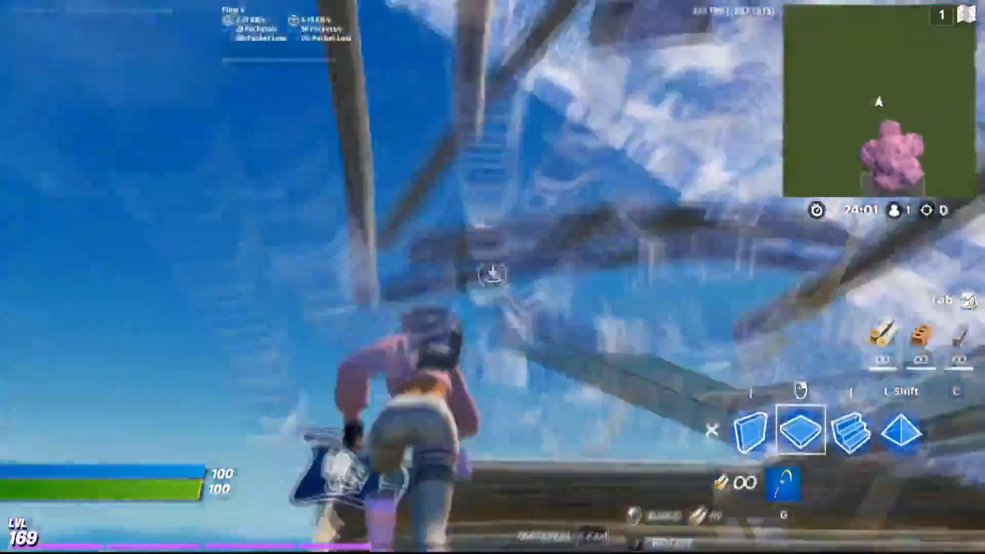
pyautogui.press(']')
pyautogui.click(493, 275)
pyautogui.press('[')
pyautogui.click(492, 276)
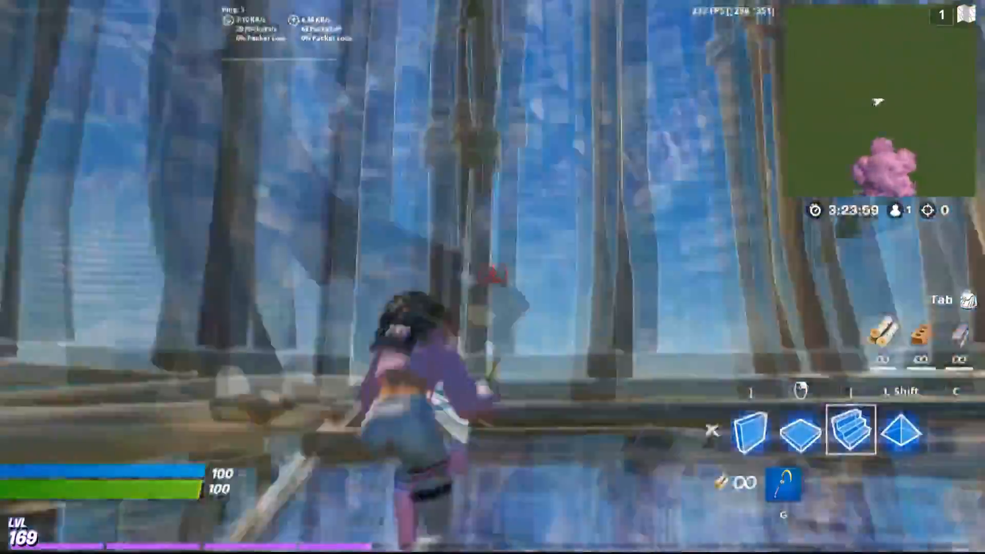
pyautogui.press('g')
pyautogui.middleClick(493, 276)
pyautogui.click(492, 276)
pyautogui.press('[')
pyautogui.click(492, 276)
pyautogui.press(']')
pyautogui.click(492, 275)
pyautogui.press('[')
pyautogui.click(492, 276)
pyautogui.middleClick(492, 275)
pyautogui.click(492, 275)
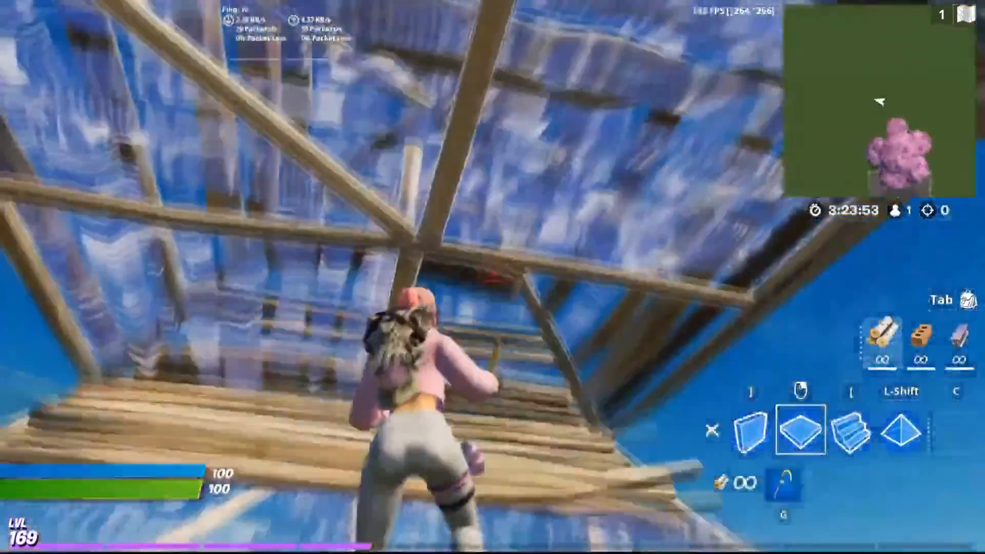
pyautogui.press('g')
pyautogui.press('[')
pyautogui.click(492, 275)
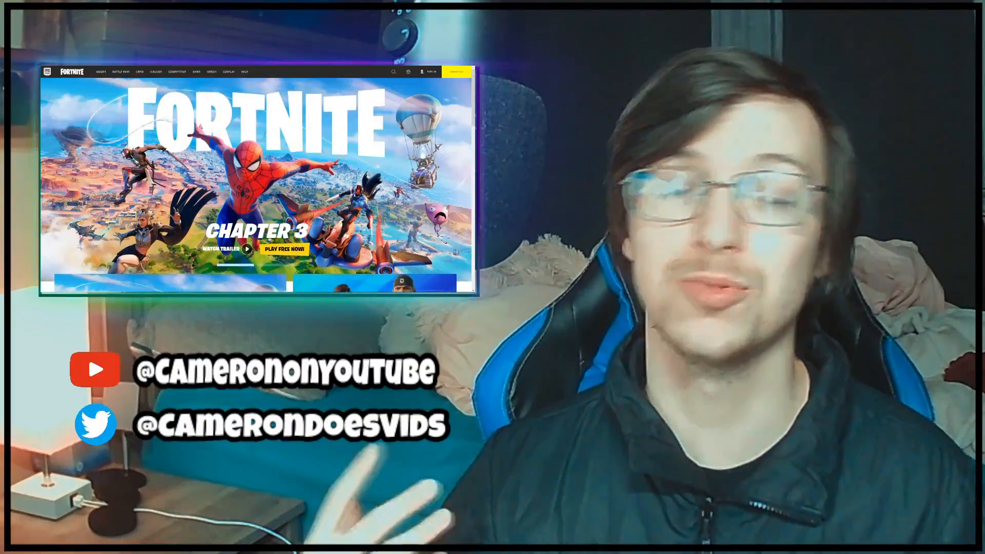